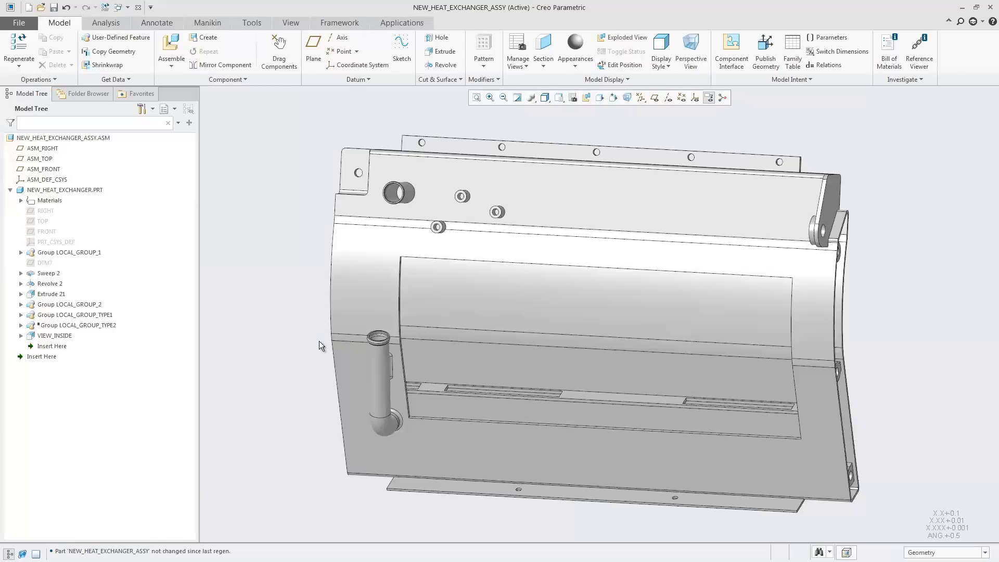
- Suppress the VIEW_INSIDE cut feature of the heat exchanger part
{"action": "left_click", "coordinate": [55, 335]}
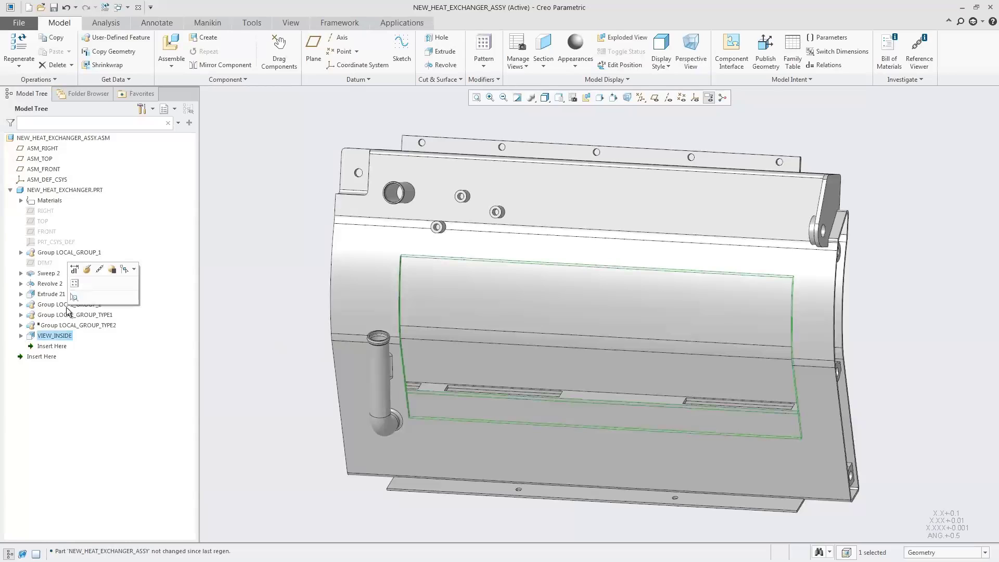
{"action": "left_click", "coordinate": [112, 269]}
{"action": "left_click", "coordinate": [460, 301]}
{"action": "left_click", "coordinate": [296, 327]}
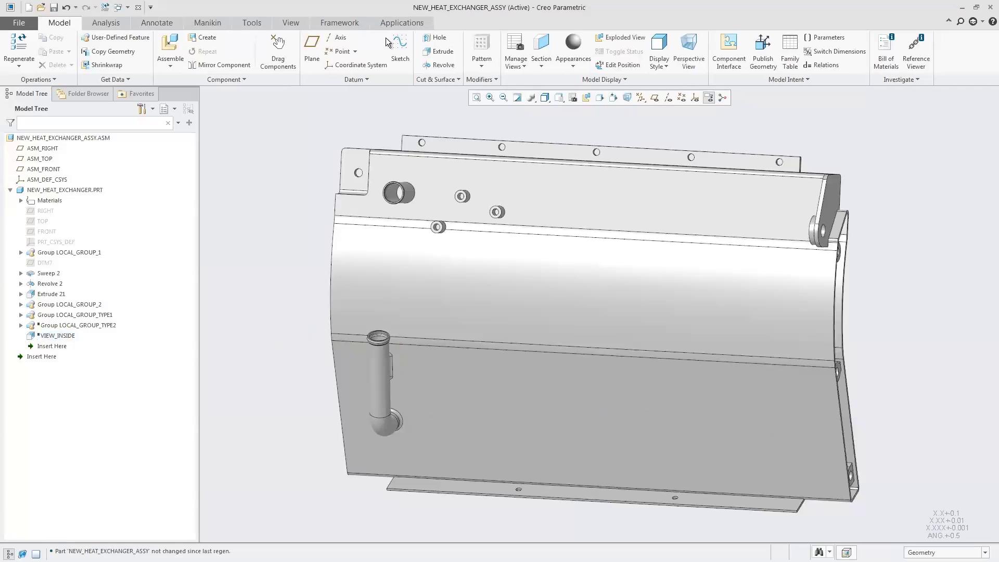
- Open the Flow Analysis application for the assembly and create a new project
{"action": "left_click", "coordinate": [398, 24]}
{"action": "left_click", "coordinate": [327, 54]}
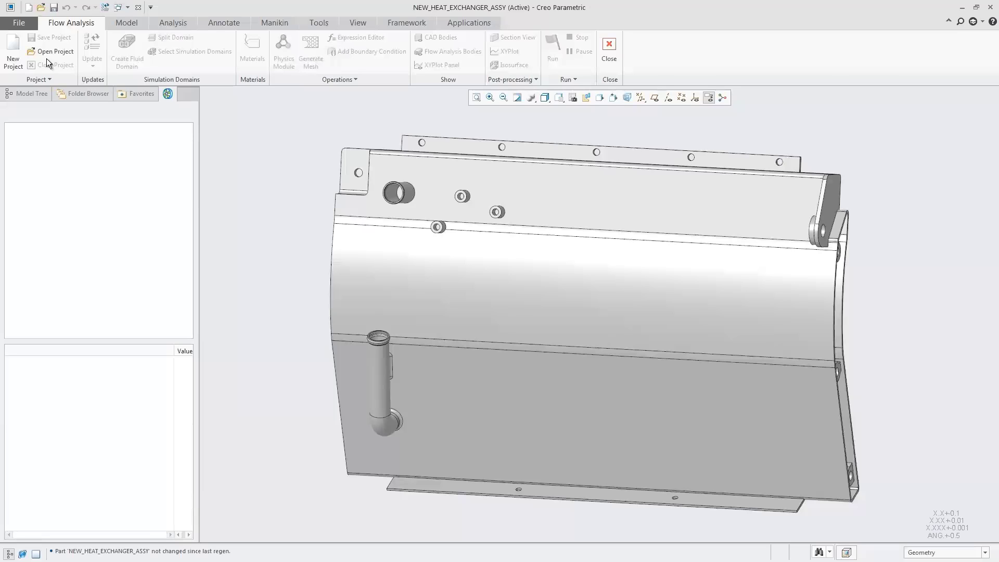
{"action": "left_click", "coordinate": [13, 47]}
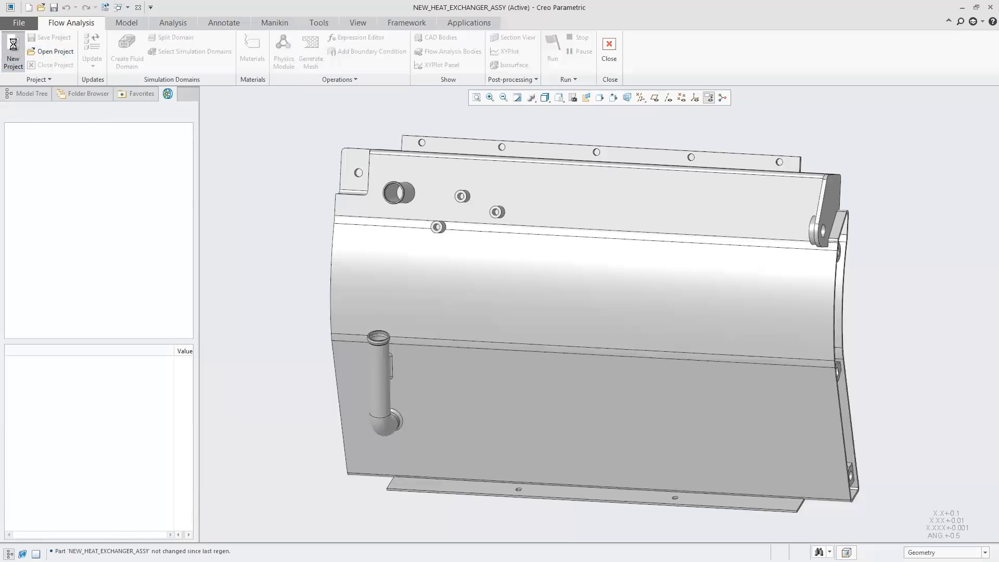
- Create an internal fluid domain, replacing the preselected opening faces with the ring-shaped end faces of the two large pipes
{"action": "left_click", "coordinate": [125, 55]}
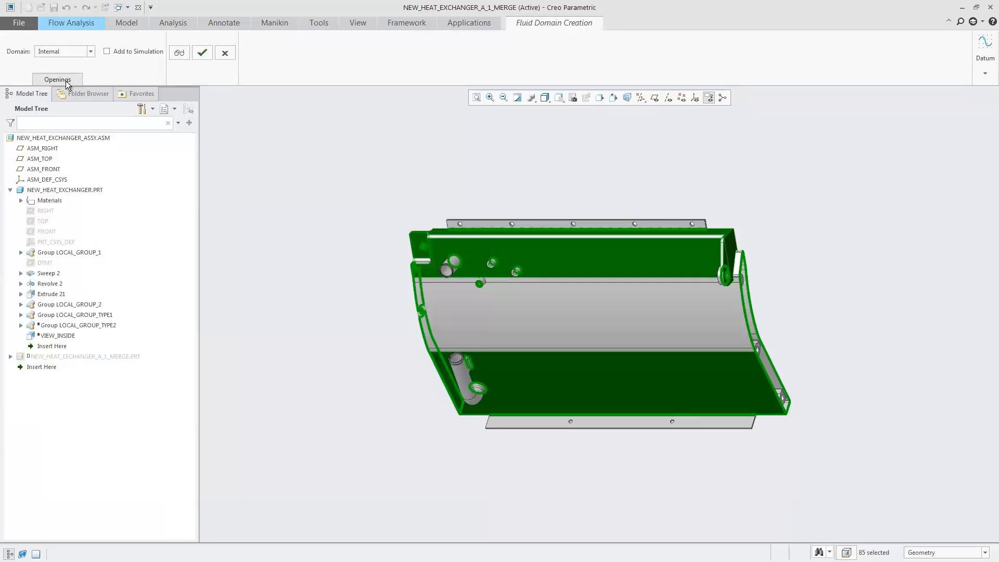
{"action": "left_click", "coordinate": [57, 80]}
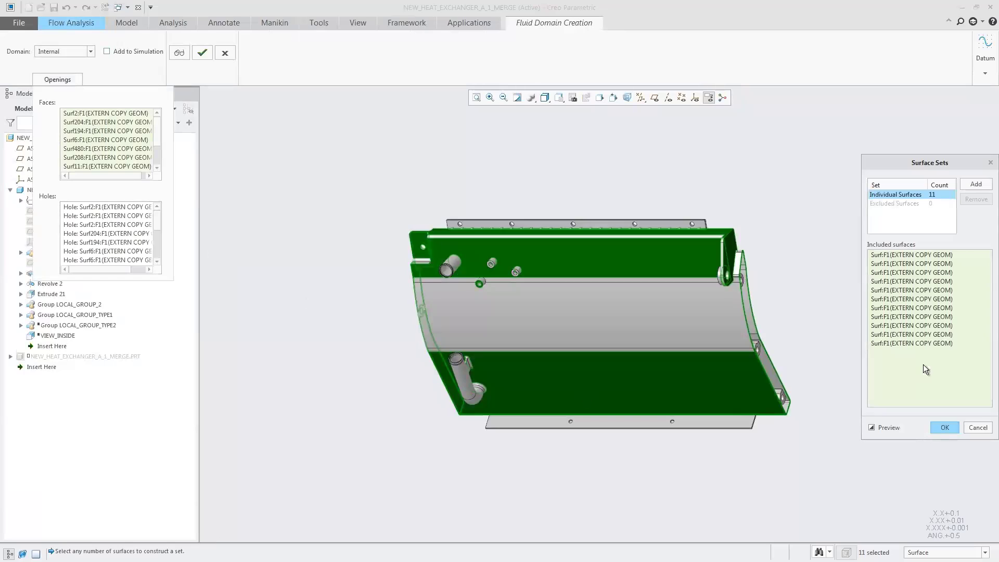
{"action": "left_click", "coordinate": [939, 361]}
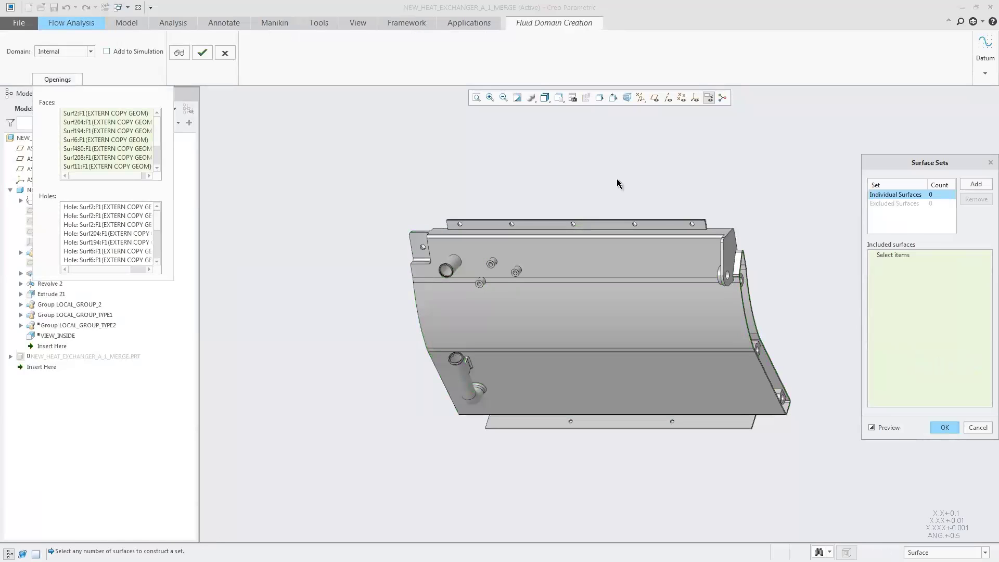
{"action": "left_click", "coordinate": [491, 98]}
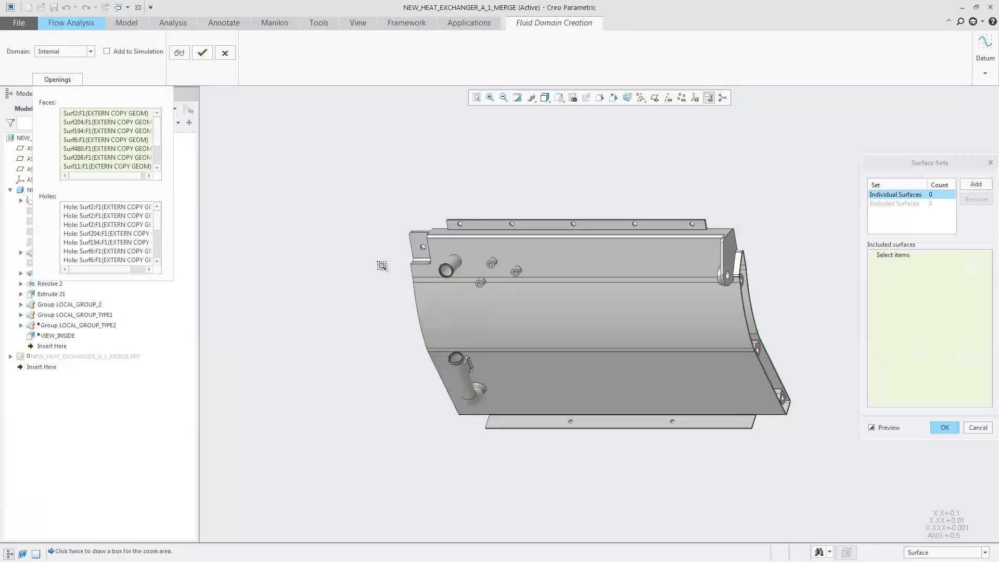
{"action": "left_click", "coordinate": [495, 364]}
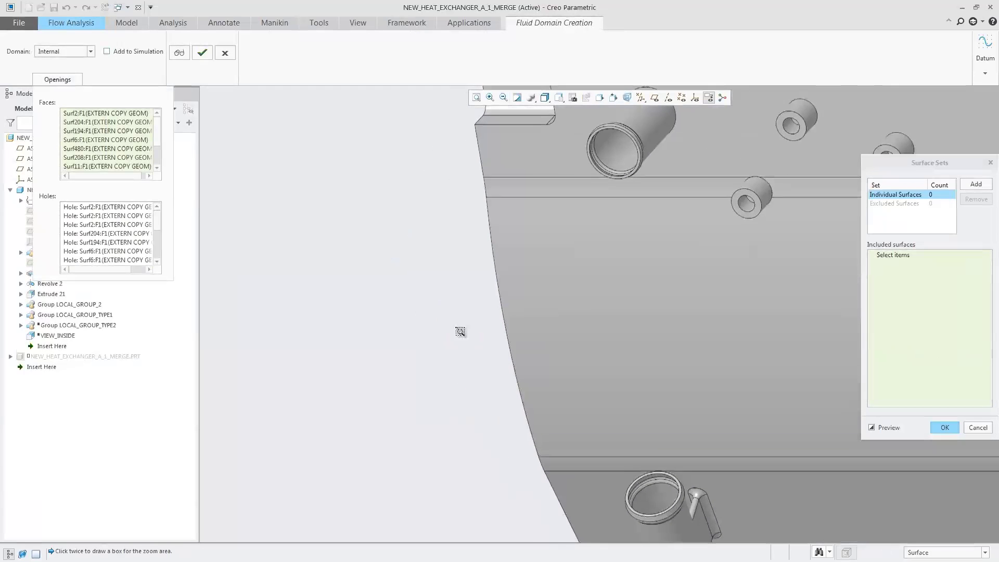
{"action": "left_click", "coordinate": [592, 142]}
{"action": "left_click", "coordinate": [678, 482], "text": "ctrl"}
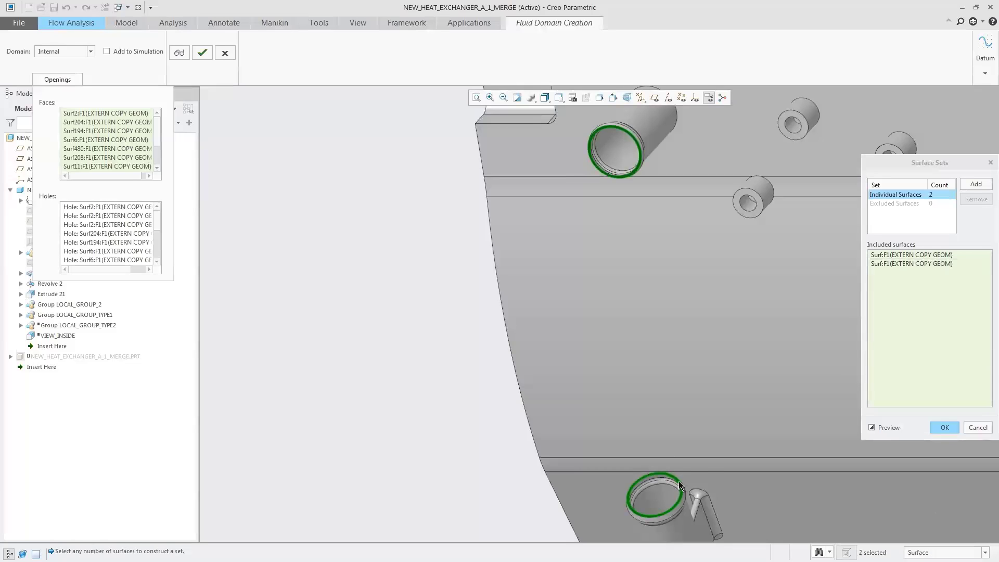
{"action": "left_click", "coordinate": [955, 427]}
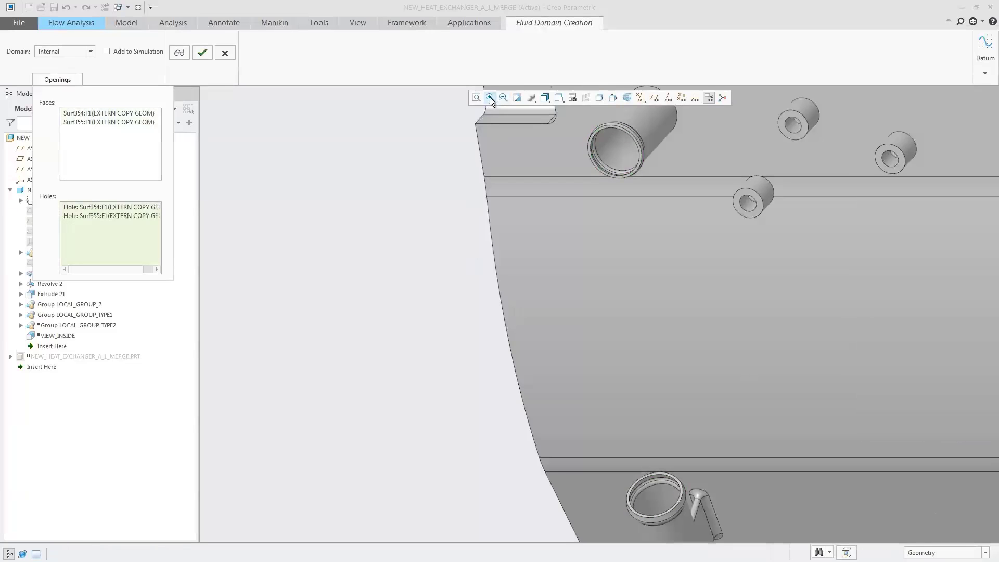
{"action": "left_click", "coordinate": [477, 96]}
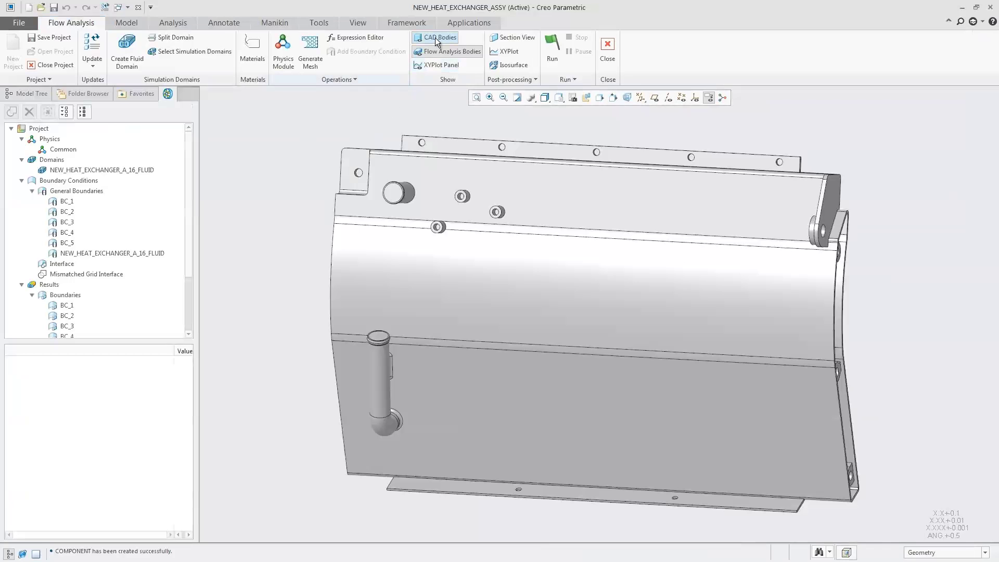
- Hide the CAD bodies and add the NEW_HEAT_EXCHANGER part as a solid component of the simulation domains
{"action": "left_click", "coordinate": [435, 37]}
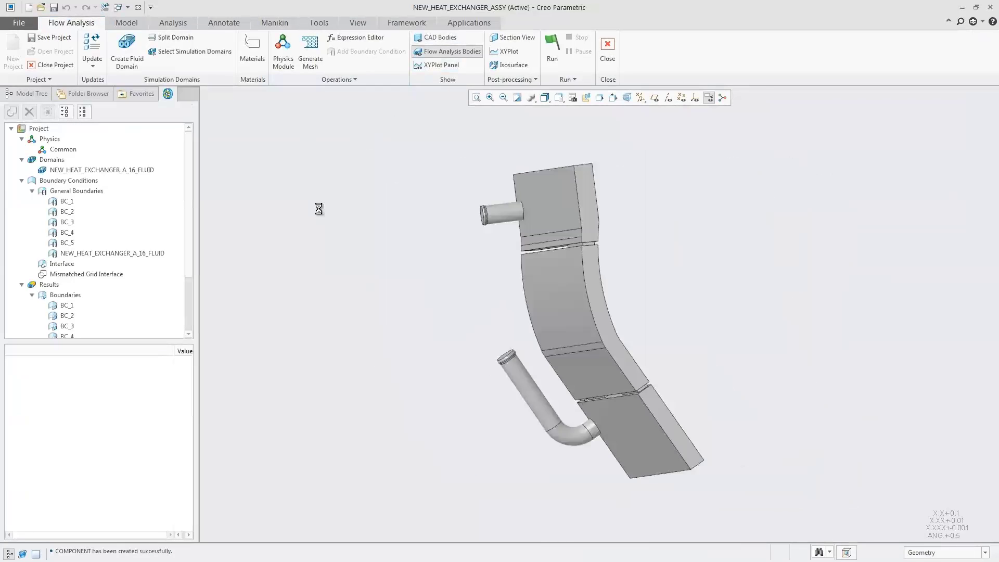
{"action": "left_click", "coordinate": [193, 52]}
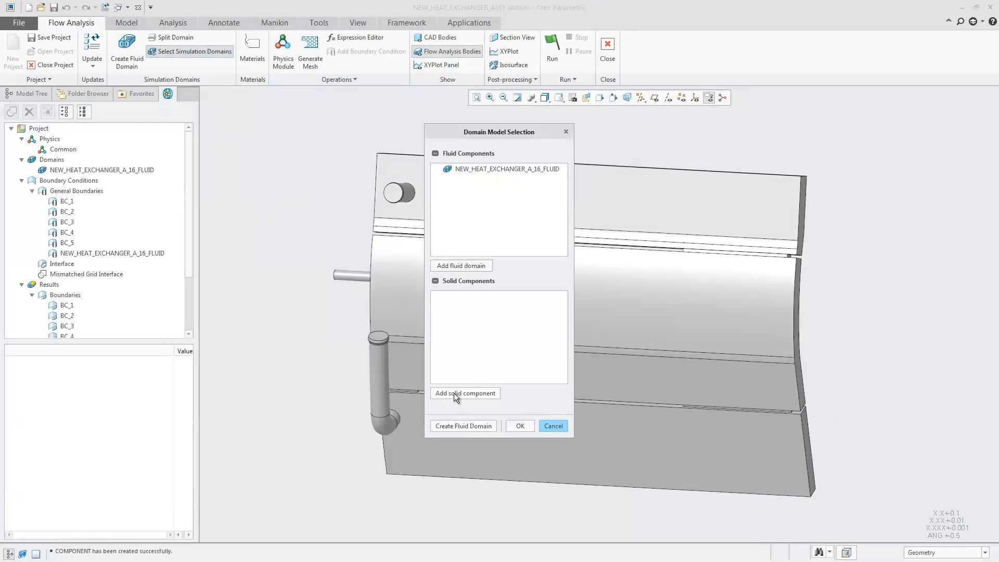
{"action": "left_click", "coordinate": [454, 392]}
{"action": "left_click", "coordinate": [21, 95]}
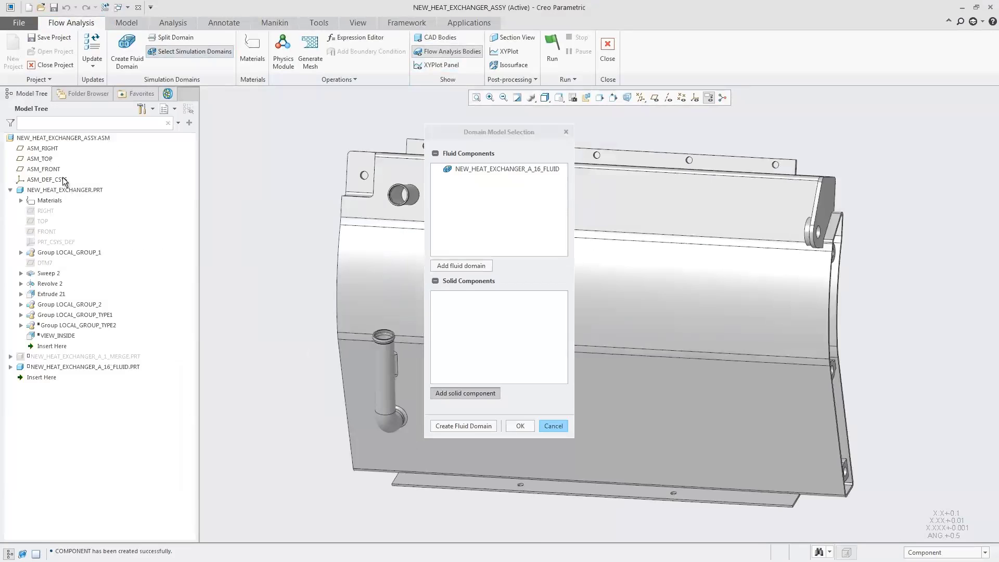
{"action": "left_click", "coordinate": [71, 191]}
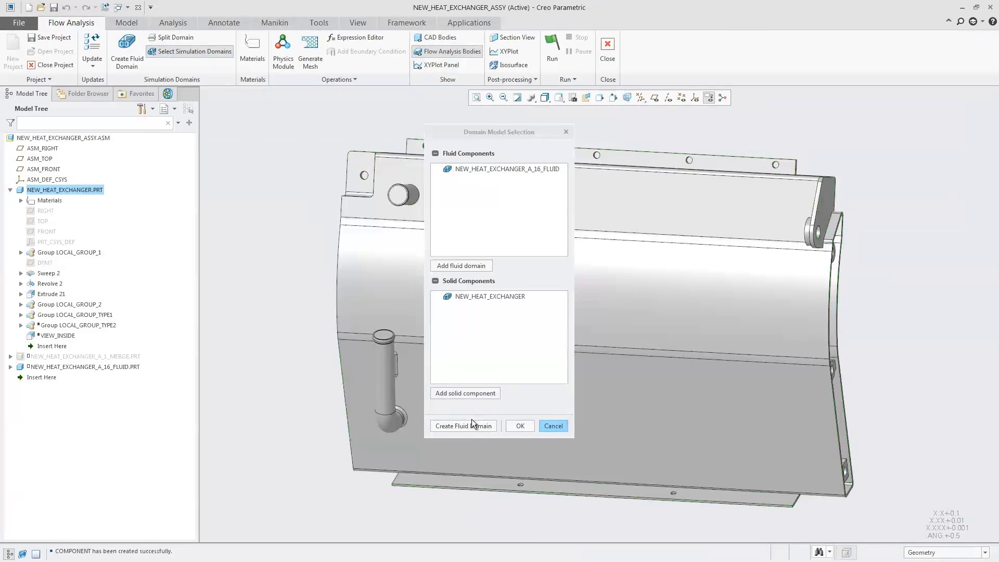
{"action": "left_click", "coordinate": [520, 426]}
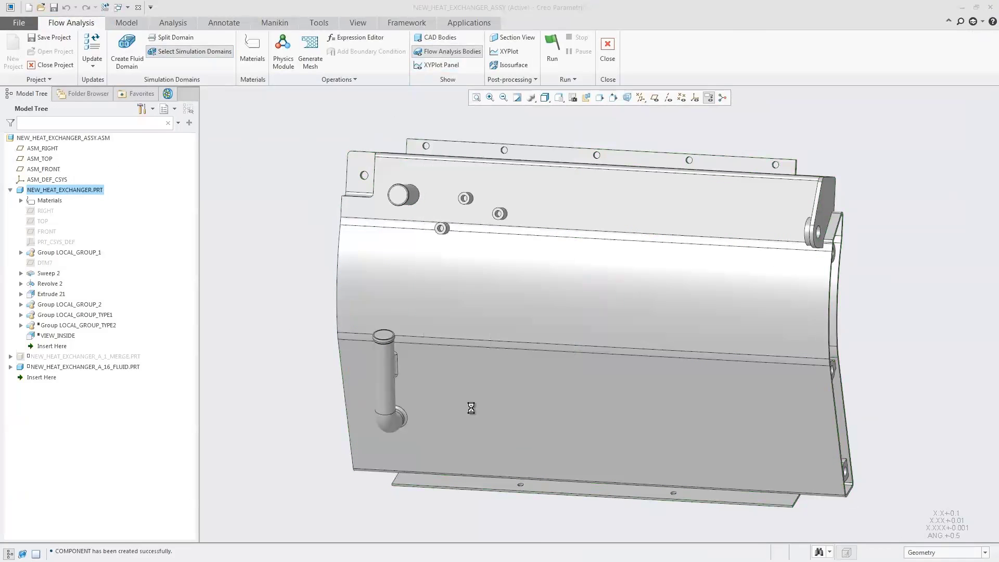
- Assign water as the material of the NEW_HEAT_EXCHANGER_A_16_FLUID domain
{"action": "left_click", "coordinate": [167, 94]}
{"action": "left_click", "coordinate": [256, 49]}
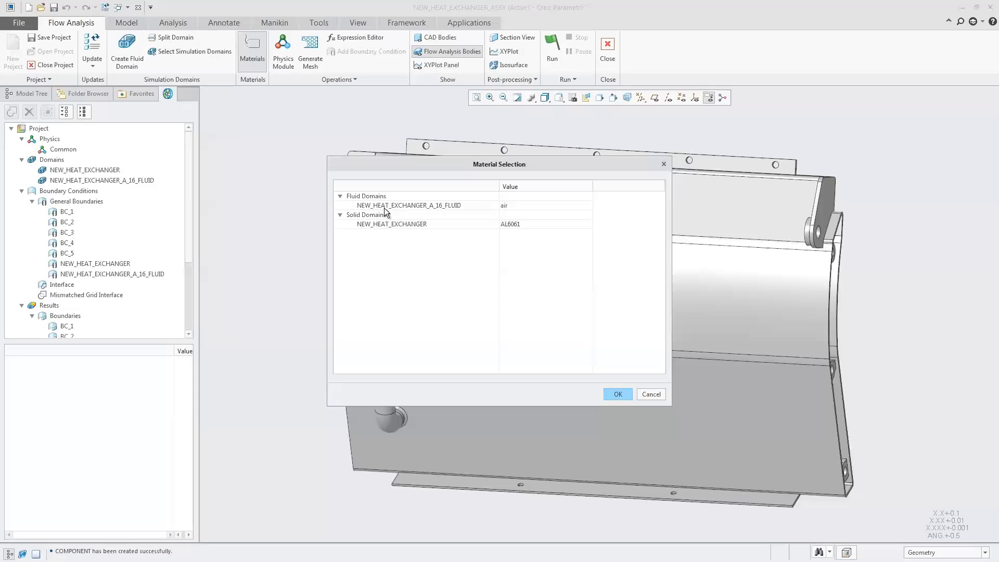
{"action": "left_click", "coordinate": [515, 207]}
{"action": "left_click", "coordinate": [522, 205]}
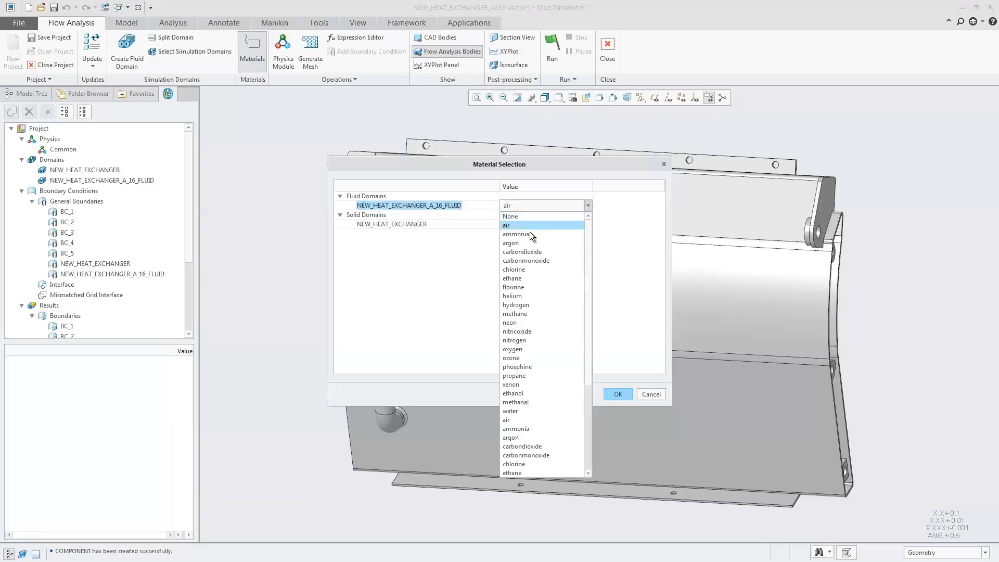
{"action": "left_click", "coordinate": [517, 411]}
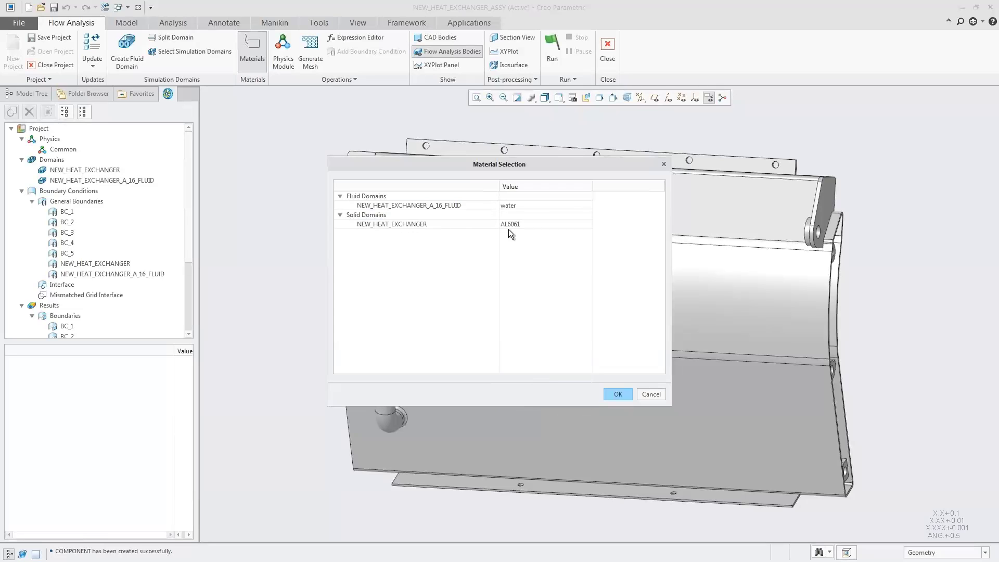
{"action": "left_click", "coordinate": [617, 394]}
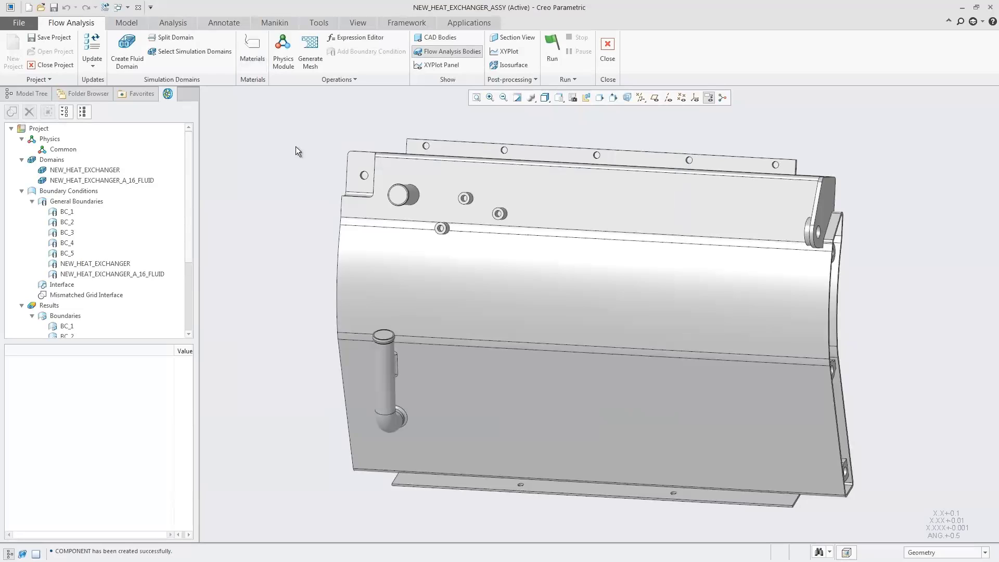
- Add the Turbulence, Heat and Streamline physics modules to the simulation
{"action": "left_click", "coordinate": [283, 49]}
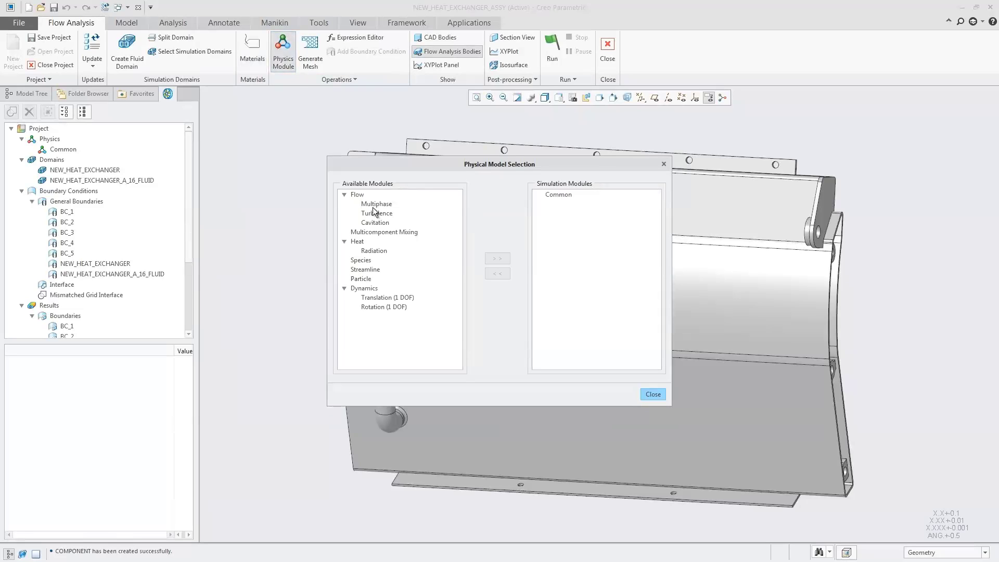
{"action": "double_click", "coordinate": [376, 213]}
{"action": "double_click", "coordinate": [359, 232]}
{"action": "double_click", "coordinate": [365, 260]}
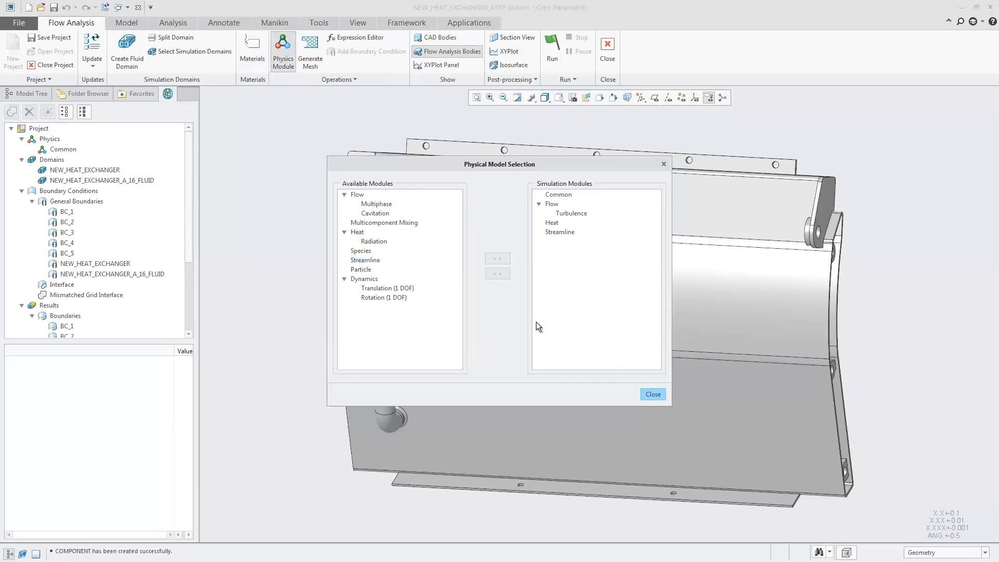
{"action": "left_click", "coordinate": [653, 395]}
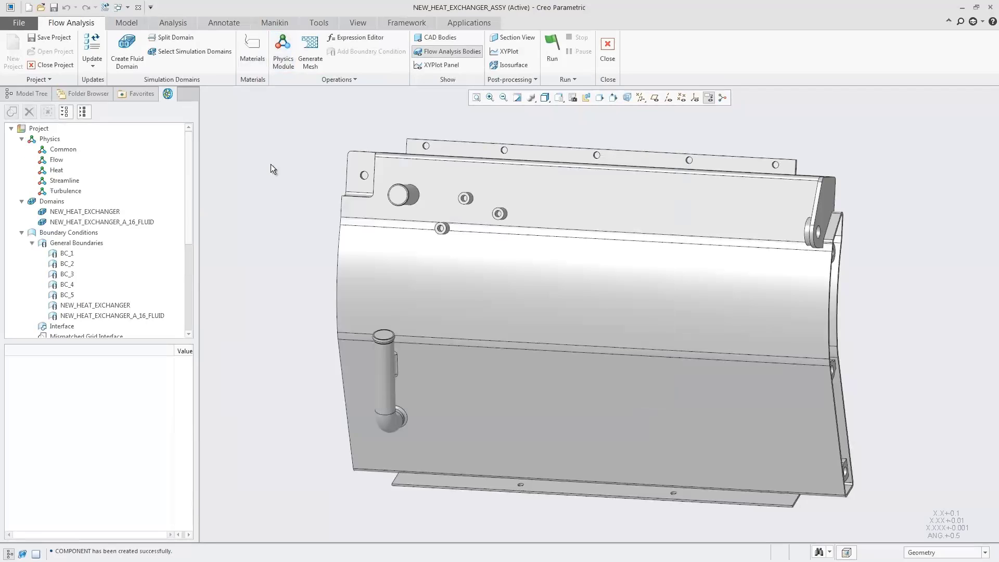
- Set the Min/Max Temperature heat output of the NEW_HEAT_EXCHANGER domain to Yes
{"action": "left_click", "coordinate": [78, 212]}
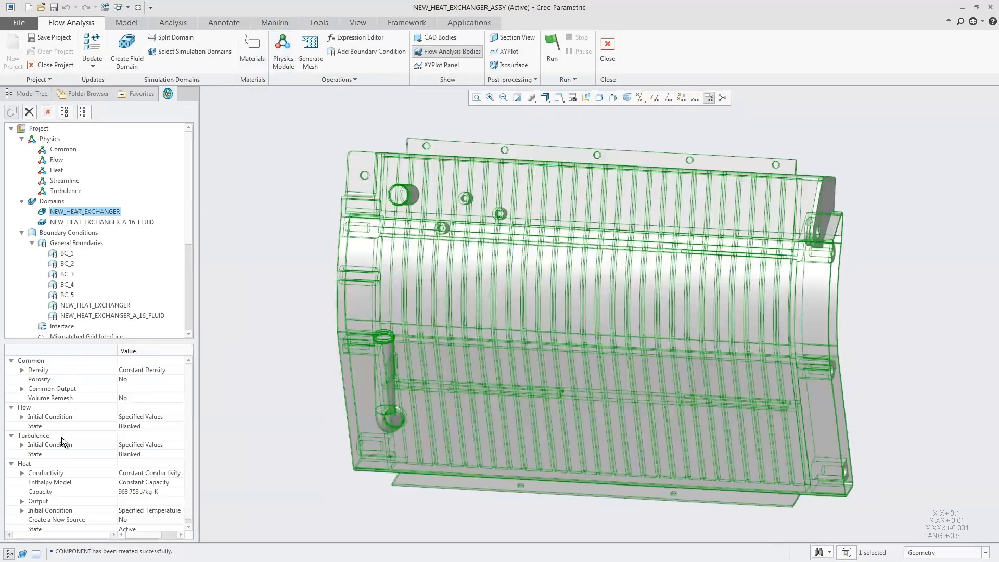
{"action": "left_click", "coordinate": [21, 502]}
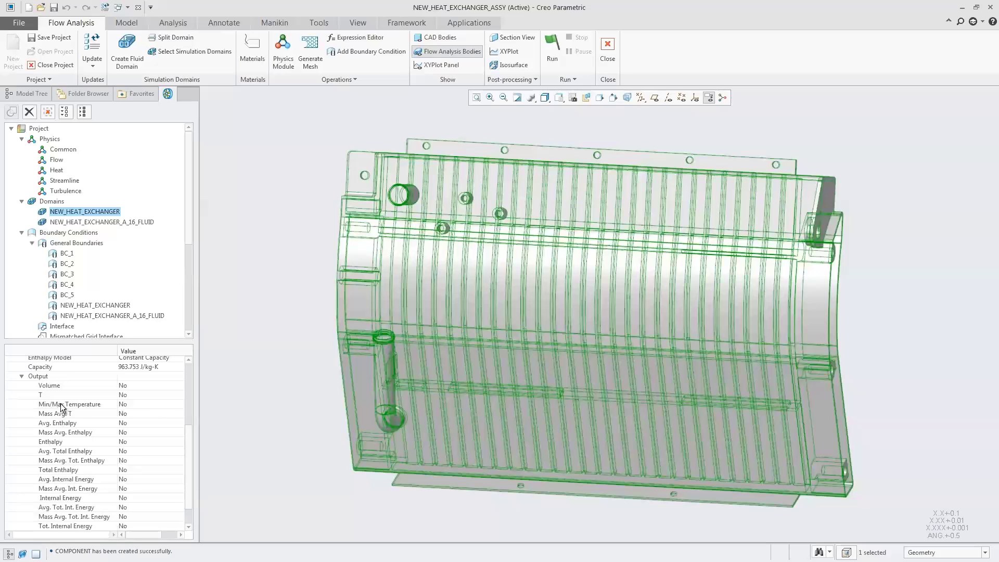
{"action": "left_click", "coordinate": [130, 404]}
{"action": "left_click", "coordinate": [135, 405]}
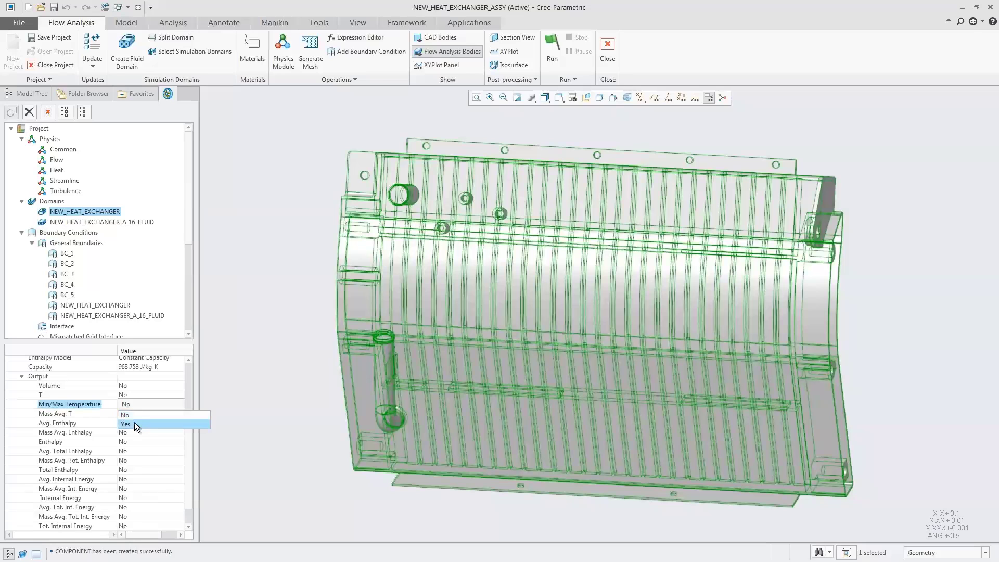
{"action": "left_click", "coordinate": [134, 423]}
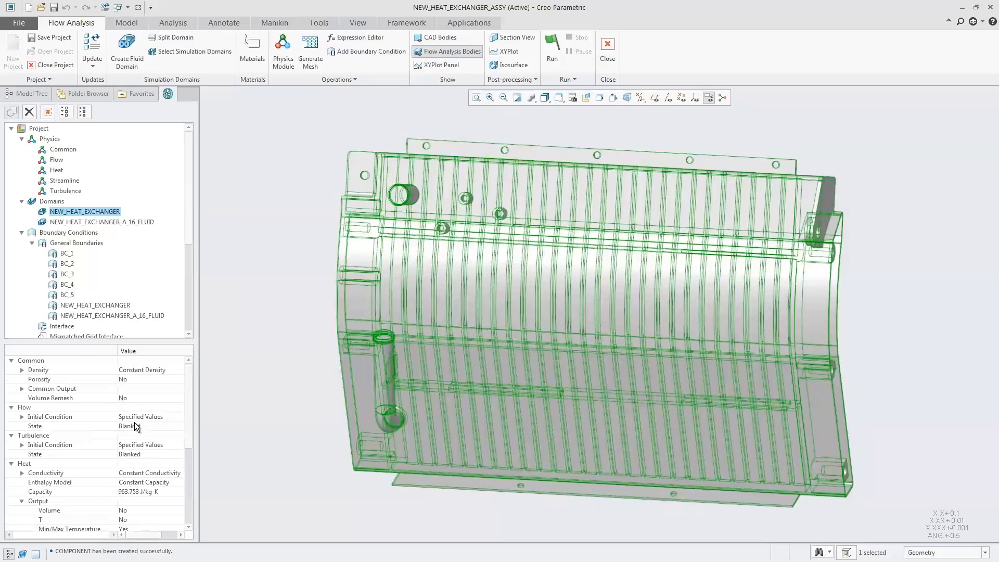
- Create an XY plot for the solid domain, close the plot window and clear the selection
{"action": "left_click", "coordinate": [507, 51]}
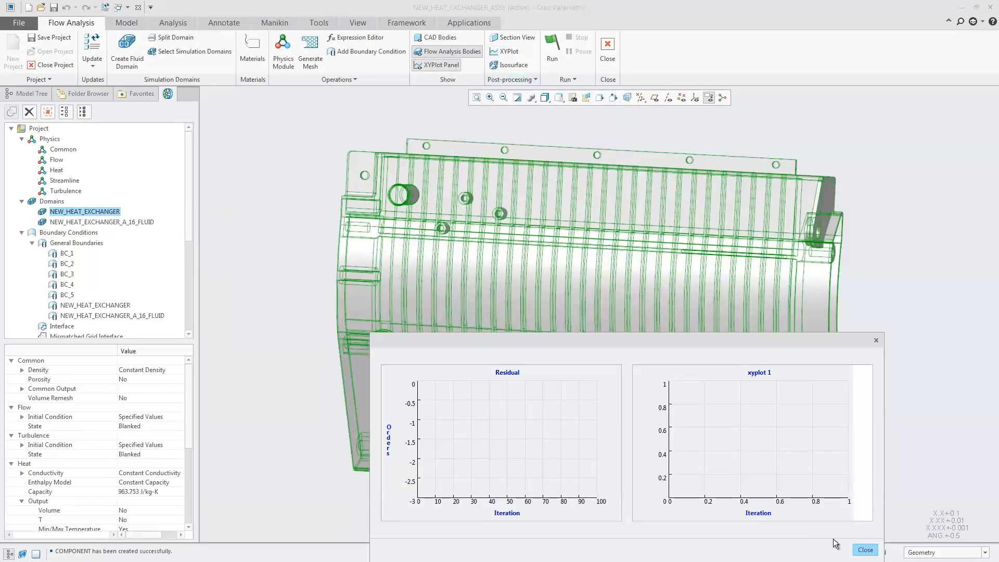
{"action": "left_click", "coordinate": [865, 549]}
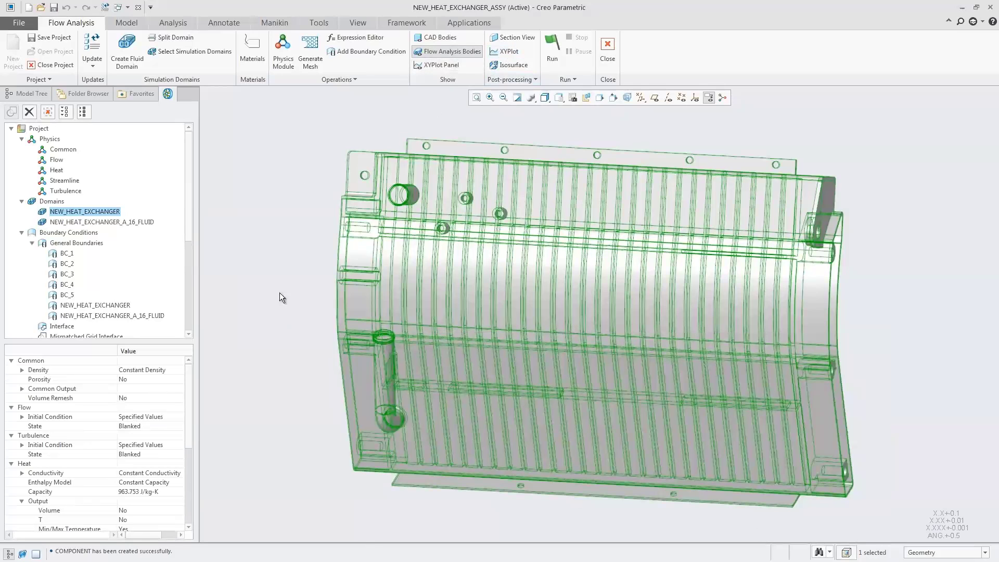
{"action": "left_click", "coordinate": [279, 292]}
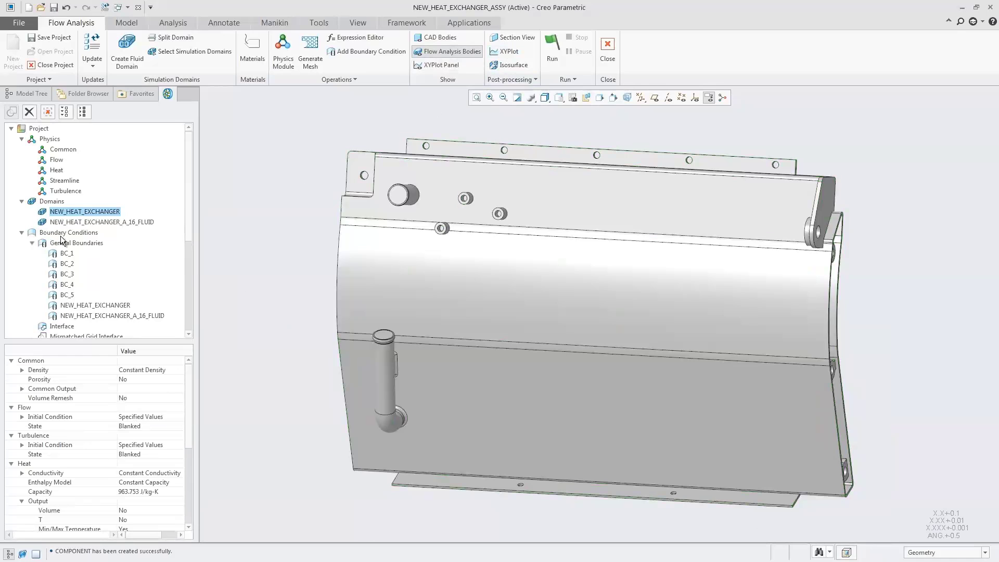
- Set the flow condition of boundary BC_3, the upper pipe opening, to Specified Volumetric Flux with a value of 0.00015 m3/s
{"action": "key", "text": "v"}
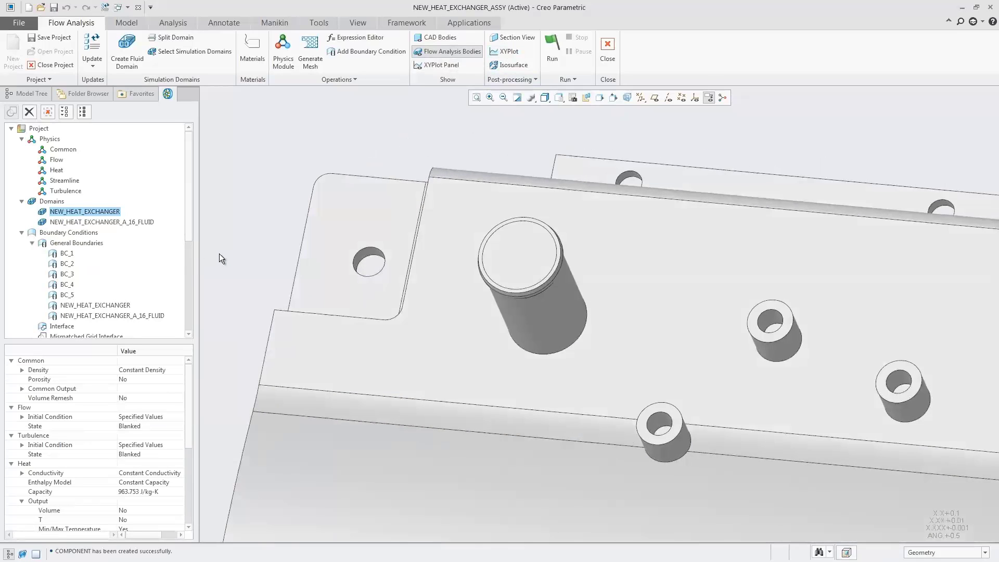
{"action": "left_click", "coordinate": [73, 274]}
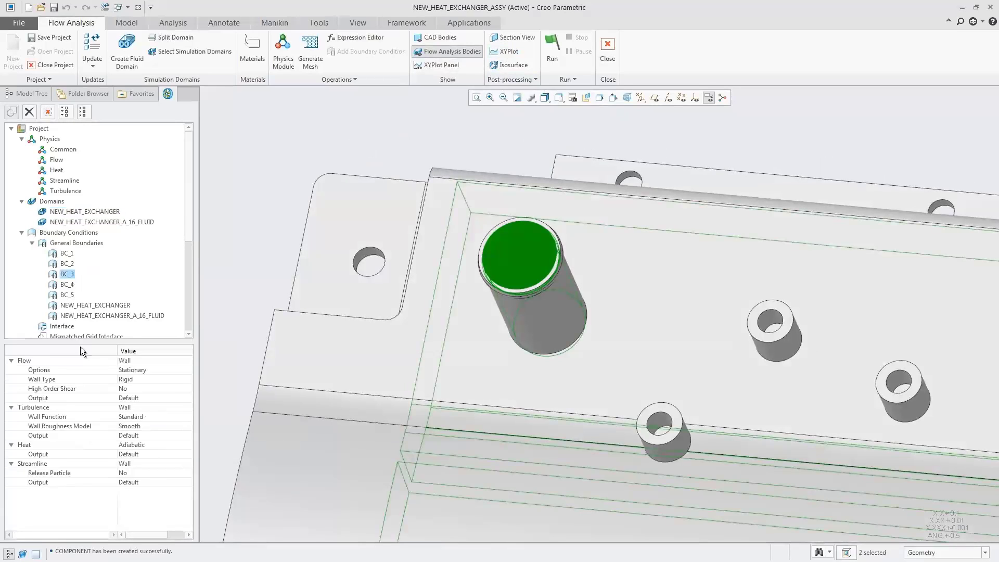
{"action": "left_click", "coordinate": [138, 361]}
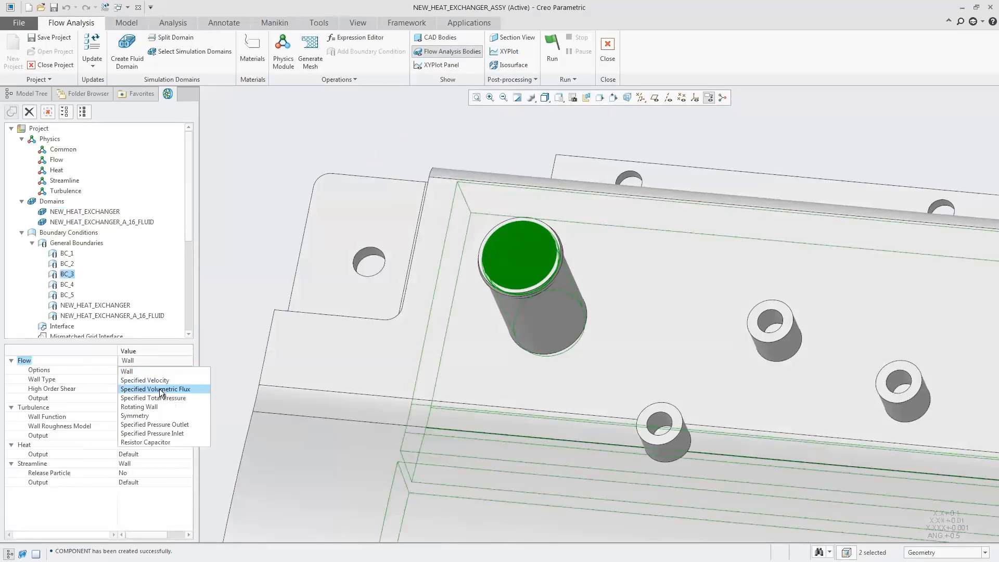
{"action": "left_click", "coordinate": [161, 390]}
{"action": "left_click", "coordinate": [131, 380]}
{"action": "type", "text": ".00015 m3/s"}
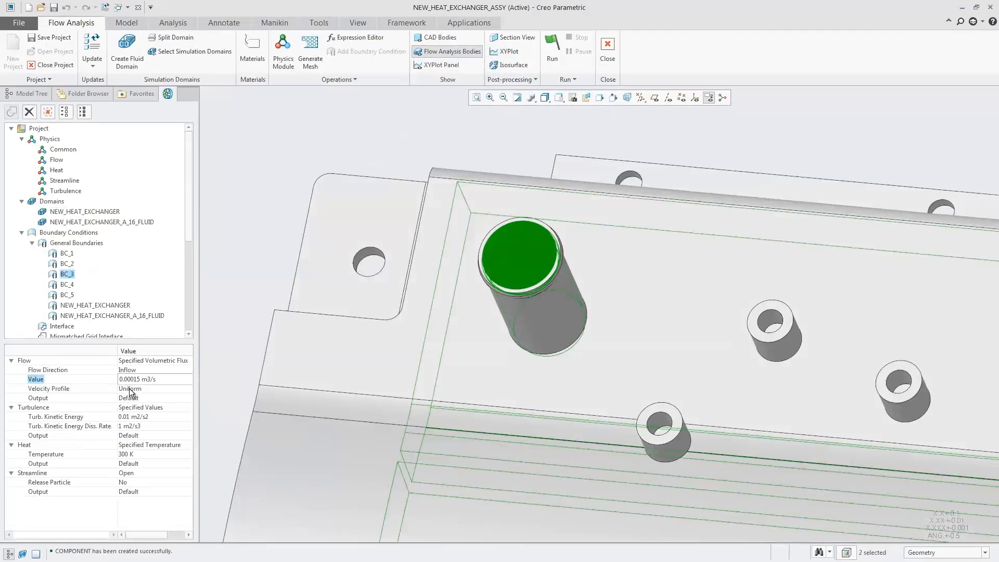
- Set the inflow temperature of boundary BC_3 to 358 K and set its streamline particle release to Yes
{"action": "left_click", "coordinate": [129, 455]}
{"action": "double_click", "coordinate": [128, 454]}
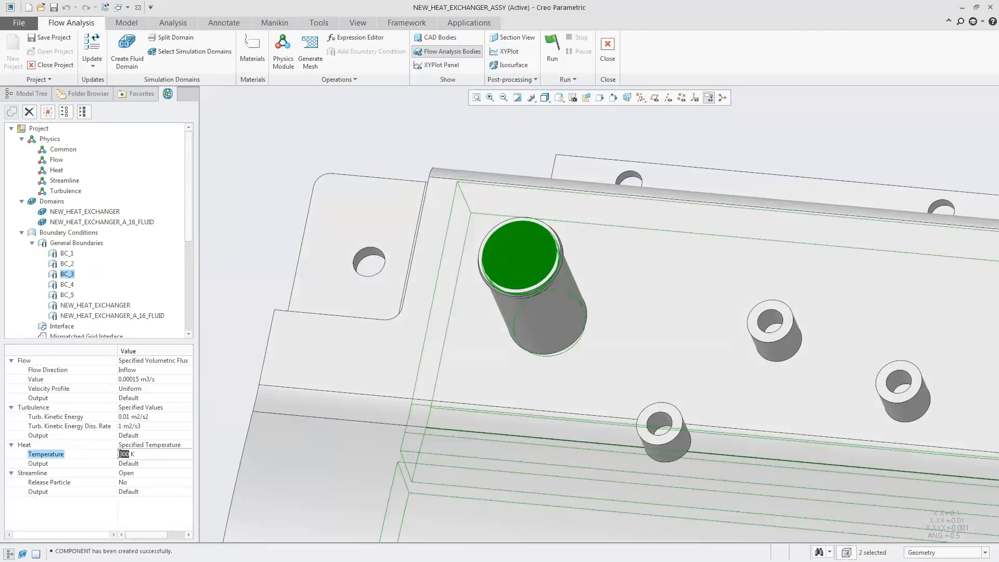
{"action": "type", "text": "358"}
{"action": "left_click", "coordinate": [129, 482]}
{"action": "left_click", "coordinate": [132, 482]}
{"action": "left_click", "coordinate": [132, 501]}
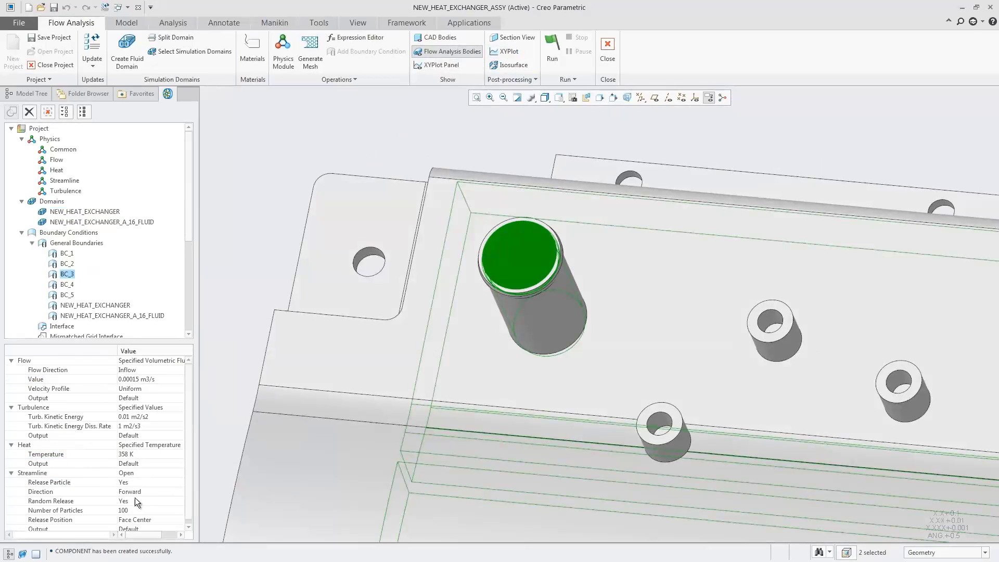
{"action": "left_click", "coordinate": [233, 337]}
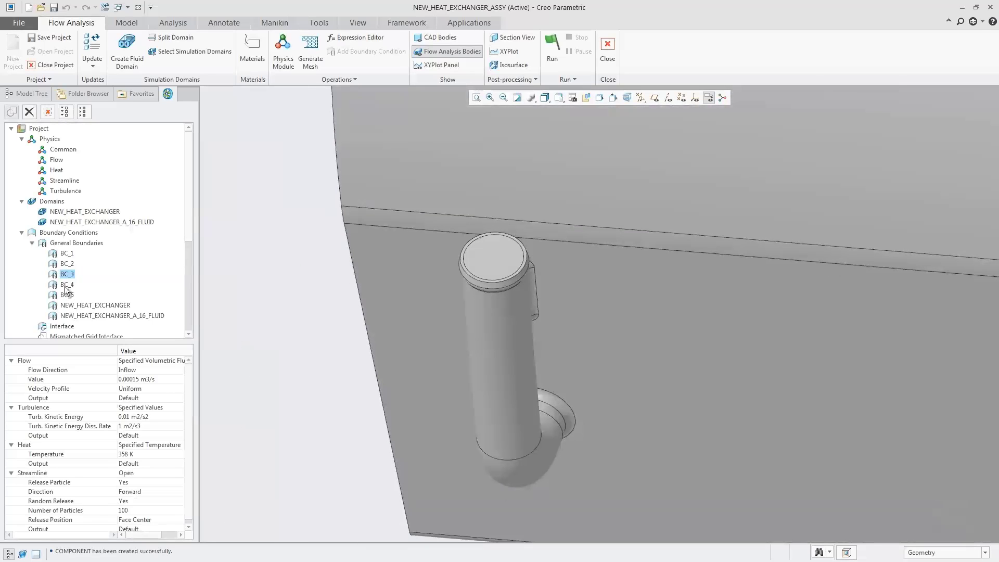
- Set the flow condition of boundary BC_4, the lower pipe opening, to Specified Pressure Outlet and clear the selection
{"action": "left_click", "coordinate": [66, 285]}
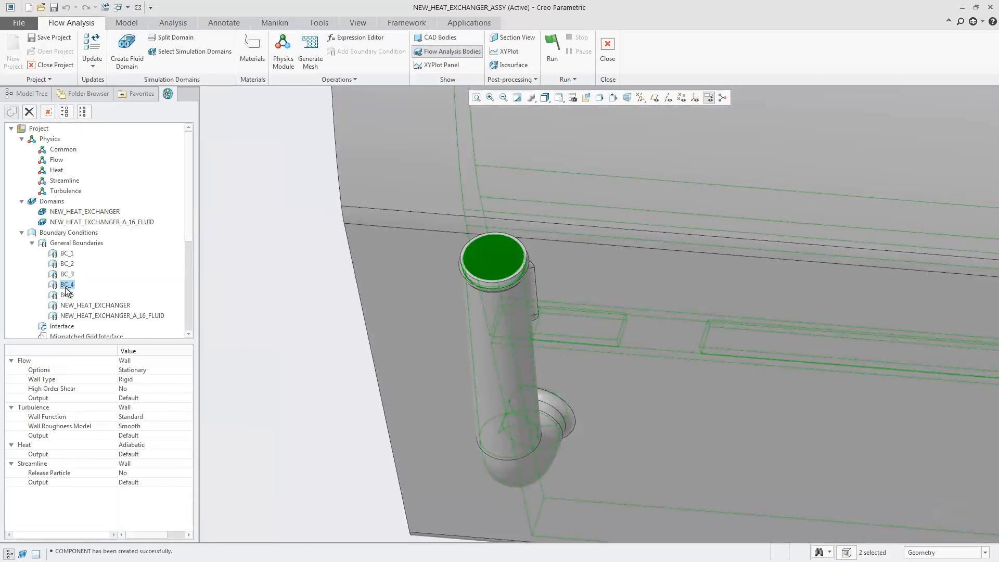
{"action": "left_click", "coordinate": [147, 361]}
{"action": "left_click", "coordinate": [157, 361]}
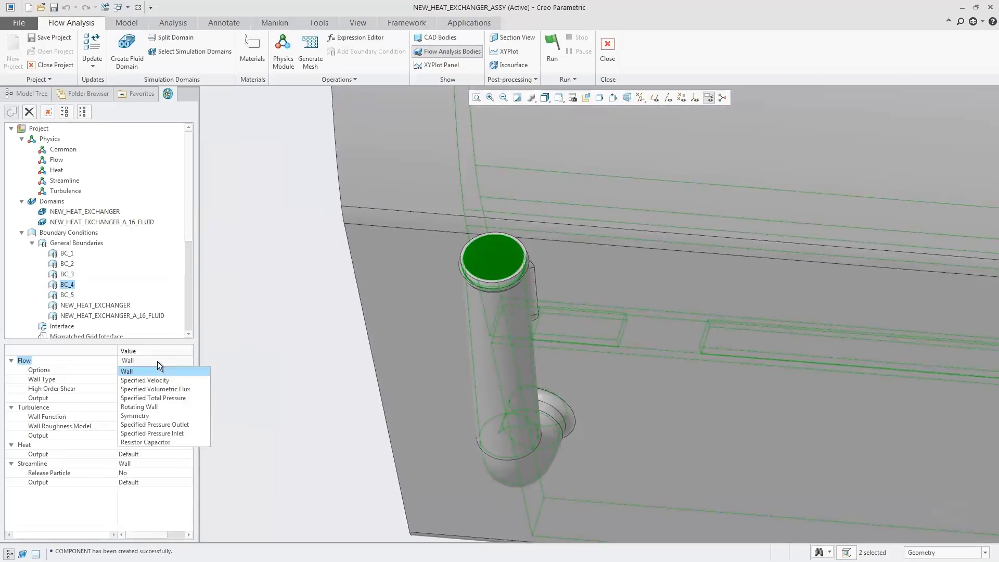
{"action": "left_click", "coordinate": [174, 425]}
{"action": "left_click", "coordinate": [242, 335]}
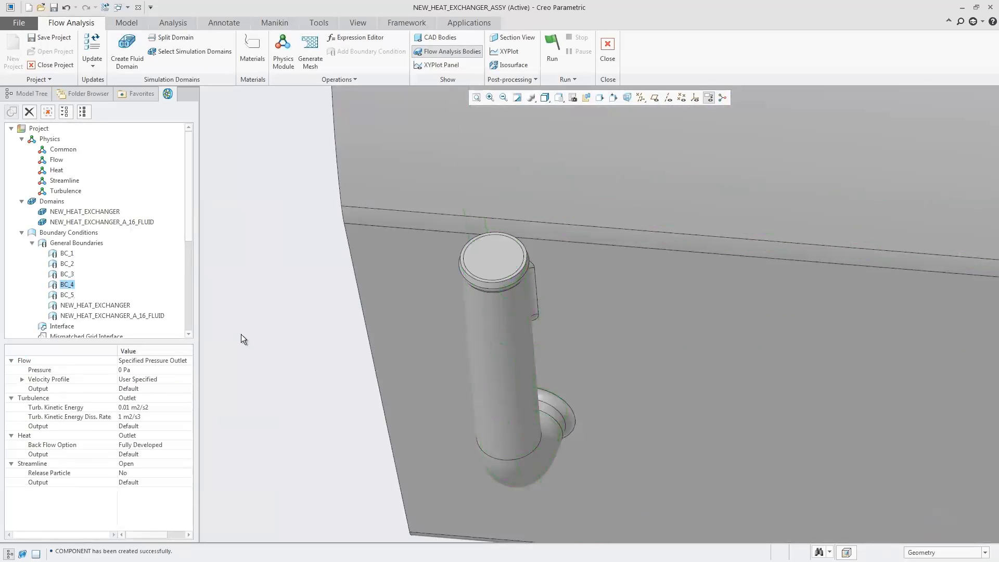
{"action": "key", "text": "ctrl+d"}
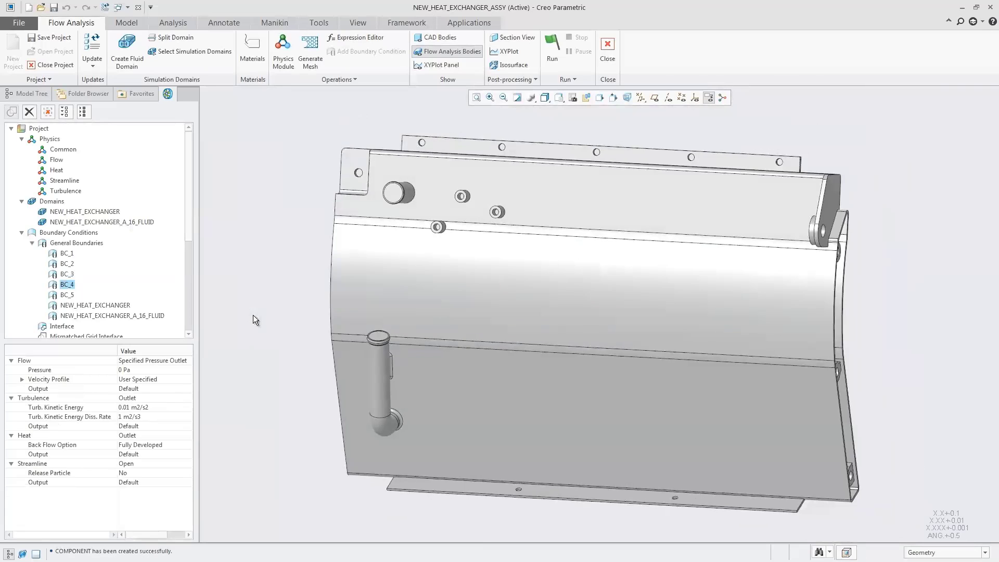
- Set the NEW_HEAT_EXCHANGER boundary's heat condition to Convection/Radiation with a 350 W/m2-K exchange coefficient and 263 K convection ambient temperature
{"action": "left_click", "coordinate": [113, 305]}
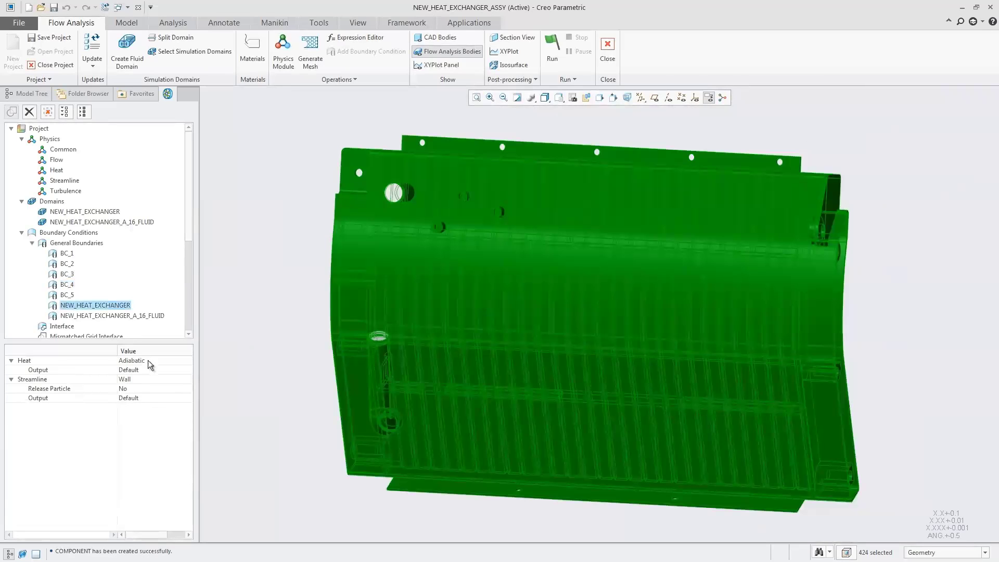
{"action": "left_click", "coordinate": [148, 361]}
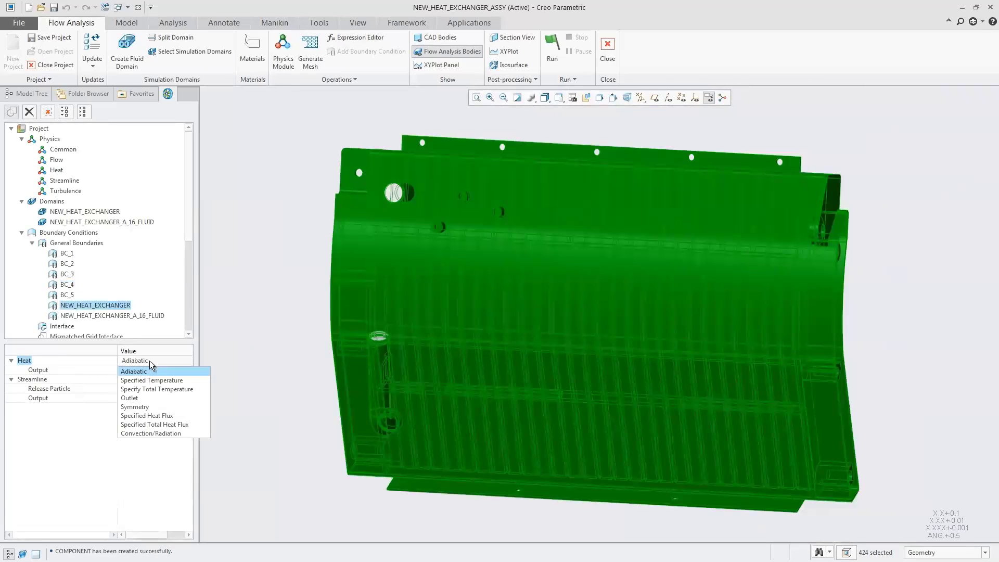
{"action": "left_click", "coordinate": [157, 433]}
{"action": "left_click", "coordinate": [22, 370]}
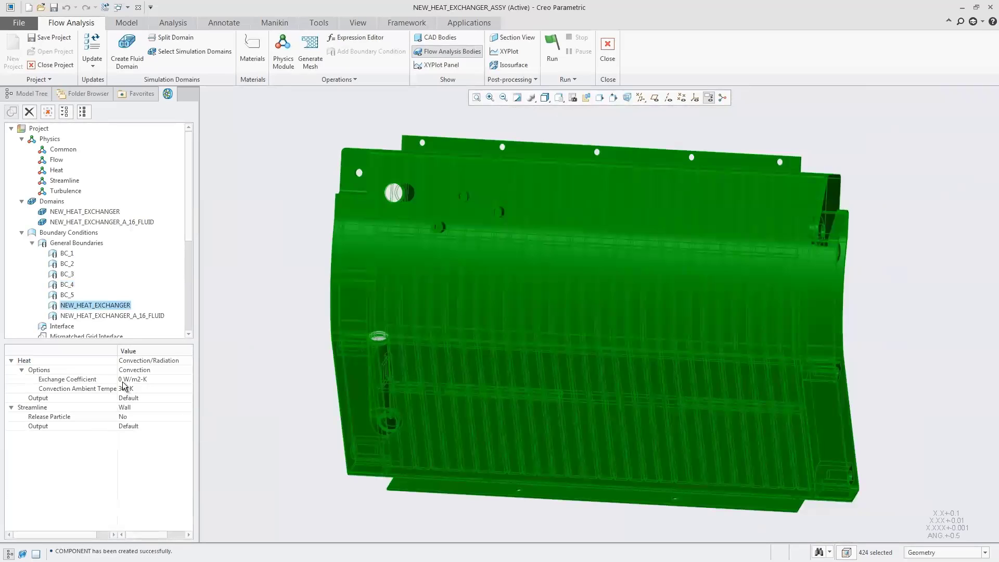
{"action": "left_click", "coordinate": [122, 380]}
{"action": "type", "text": "350"}
{"action": "left_click", "coordinate": [129, 389]}
{"action": "double_click", "coordinate": [129, 388]}
{"action": "type", "text": "263"}
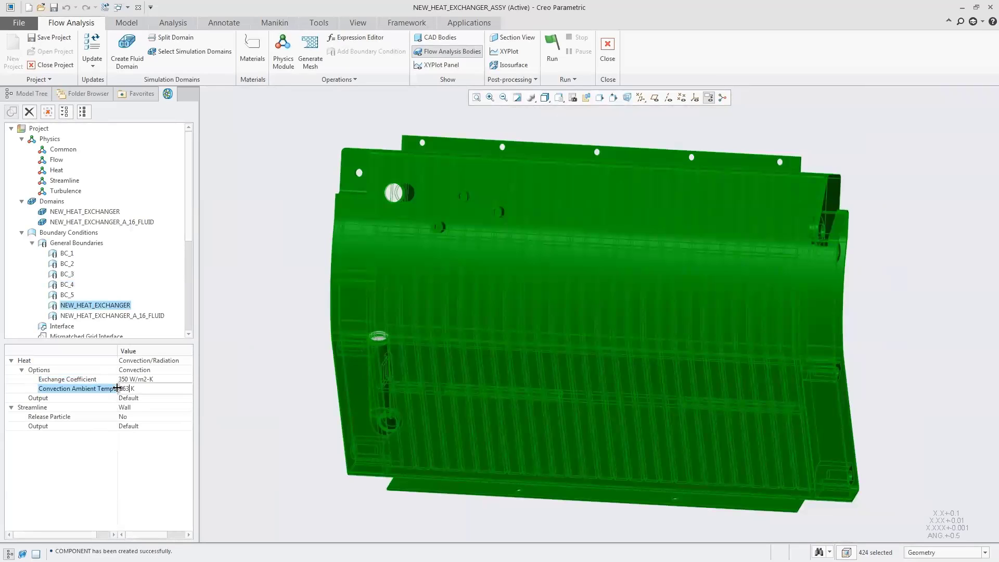
{"action": "left_click", "coordinate": [216, 376]}
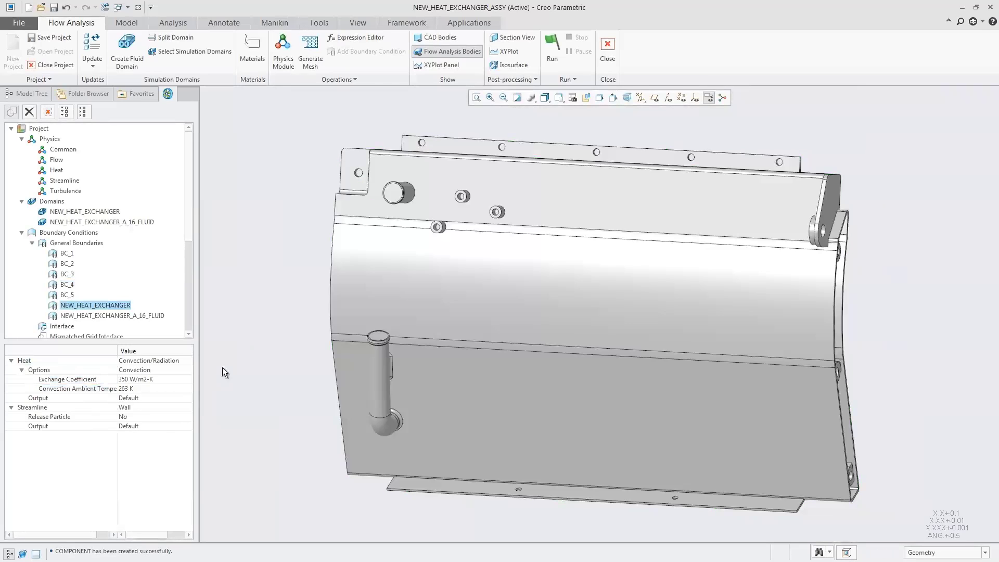
- Generate the mesh, return to the flow analysis project tree and hide the flow analysis bodies
{"action": "left_click", "coordinate": [306, 44]}
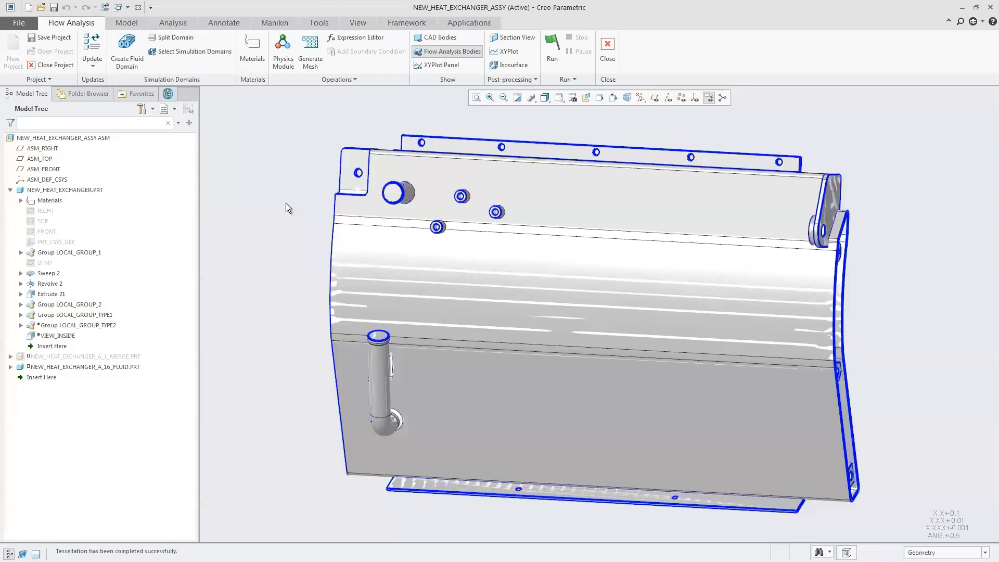
{"action": "left_click", "coordinate": [170, 96]}
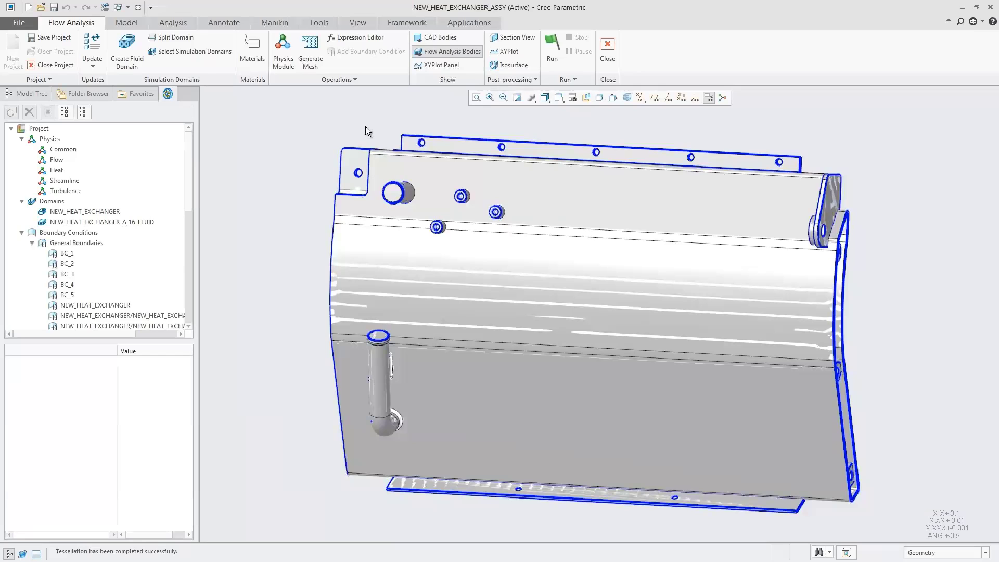
{"action": "left_click", "coordinate": [448, 51]}
- Display the grid on the NEW_HEAT_EXCHANGER results boundary to inspect the mesh, and hide the grid again
{"action": "left_click_drag", "start_coordinate": [191, 166], "coordinate": [189, 270]}
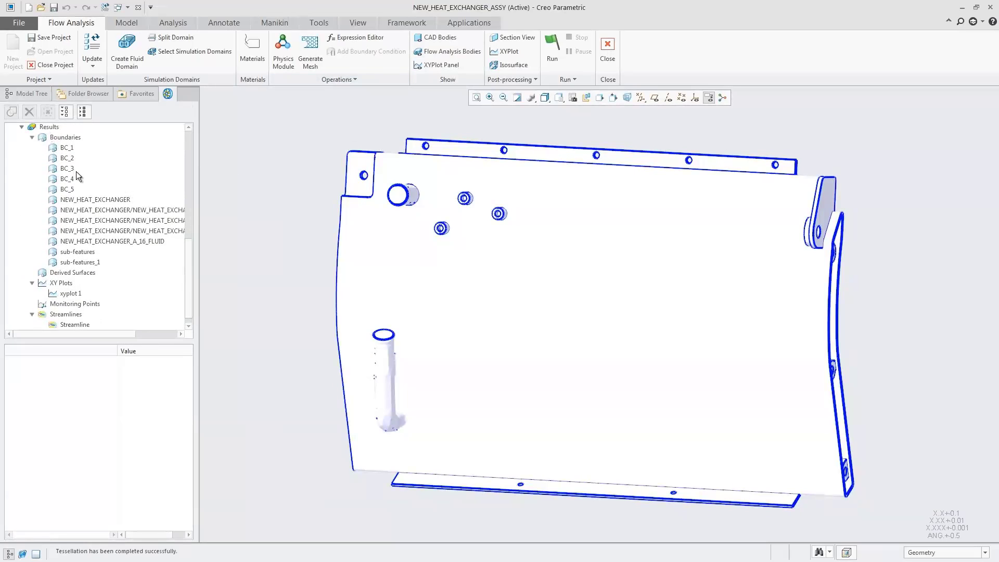
{"action": "left_click", "coordinate": [111, 200]}
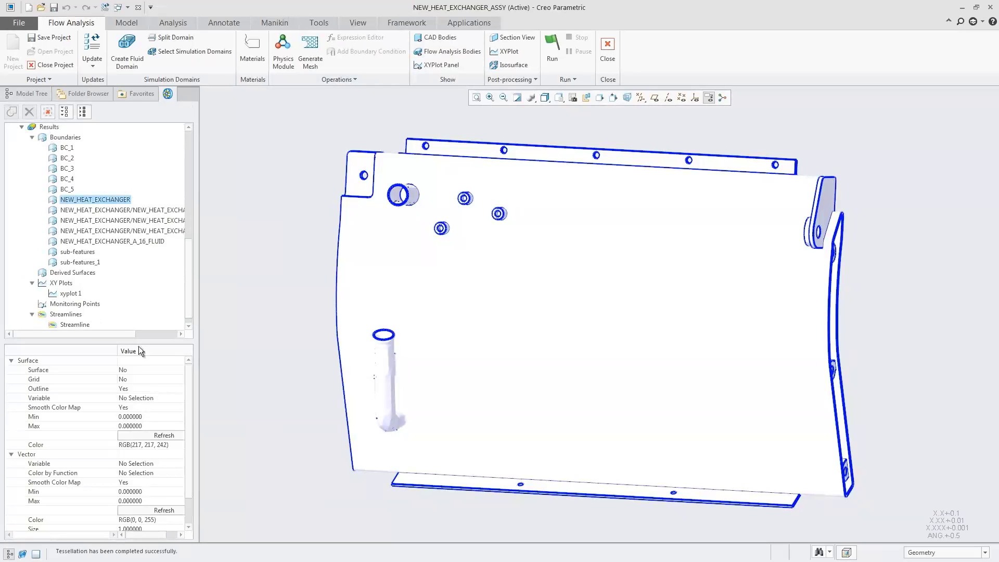
{"action": "left_click", "coordinate": [139, 378]}
{"action": "left_click", "coordinate": [146, 390]}
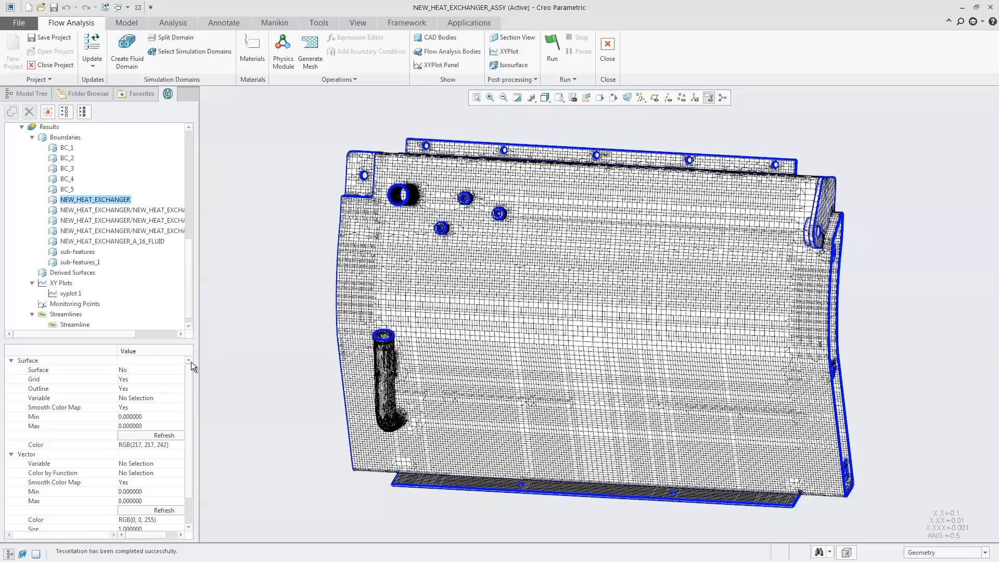
{"action": "left_click", "coordinate": [142, 379]}
{"action": "left_click", "coordinate": [142, 379]}
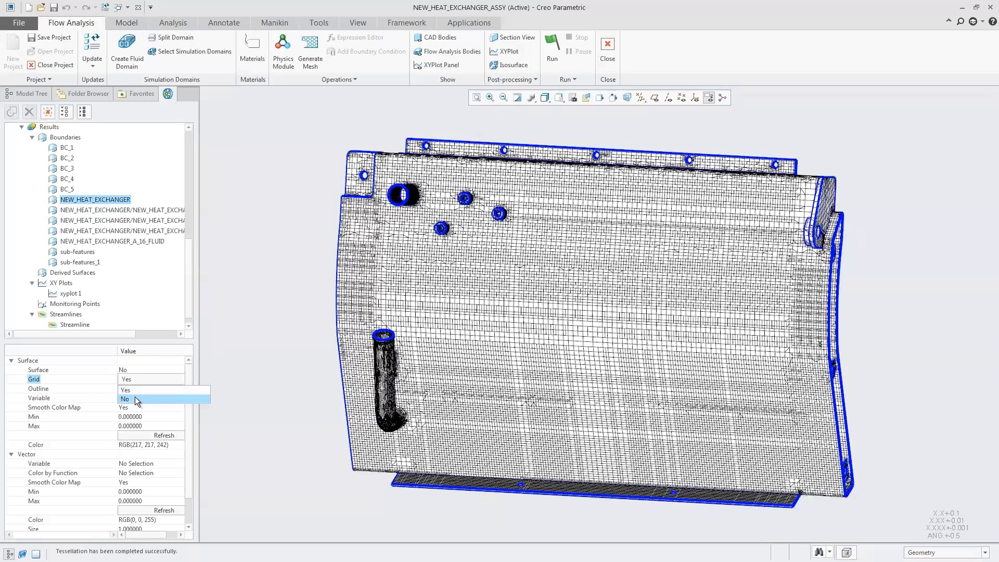
{"action": "left_click", "coordinate": [136, 400]}
- Show the XY plot panel and run the simulation
{"action": "key", "text": "ctrl+d"}
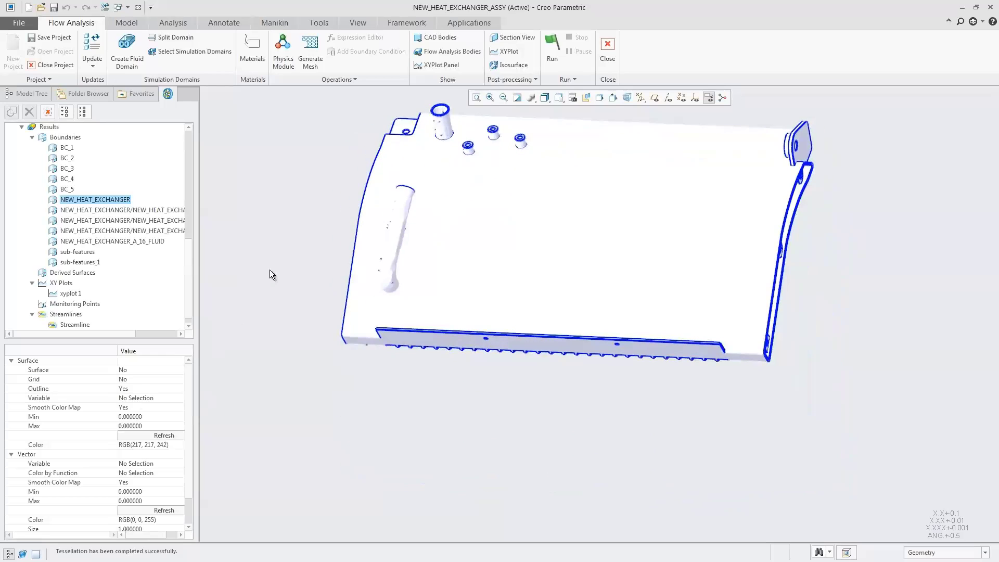
{"action": "left_click", "coordinate": [430, 64]}
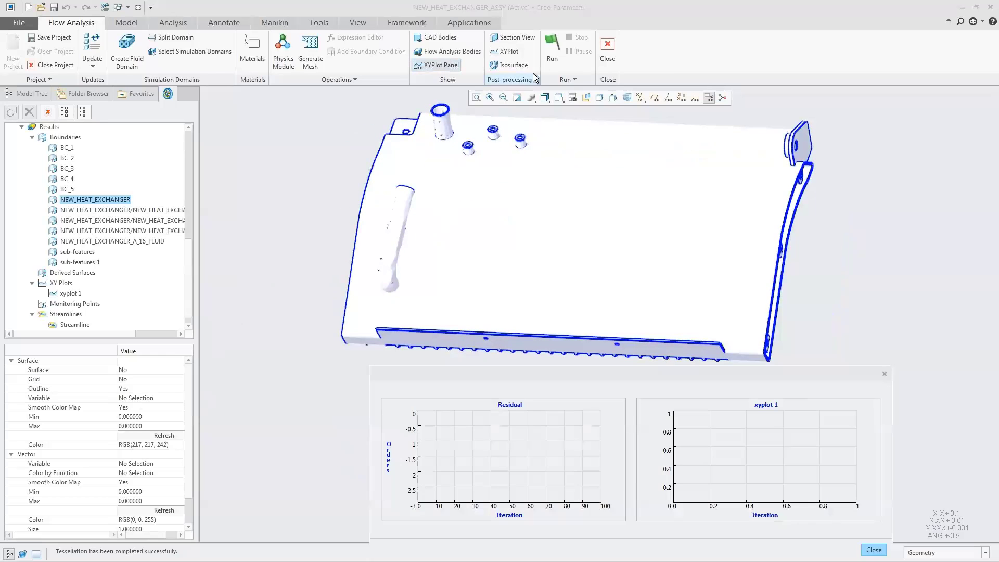
{"action": "left_click", "coordinate": [550, 46]}
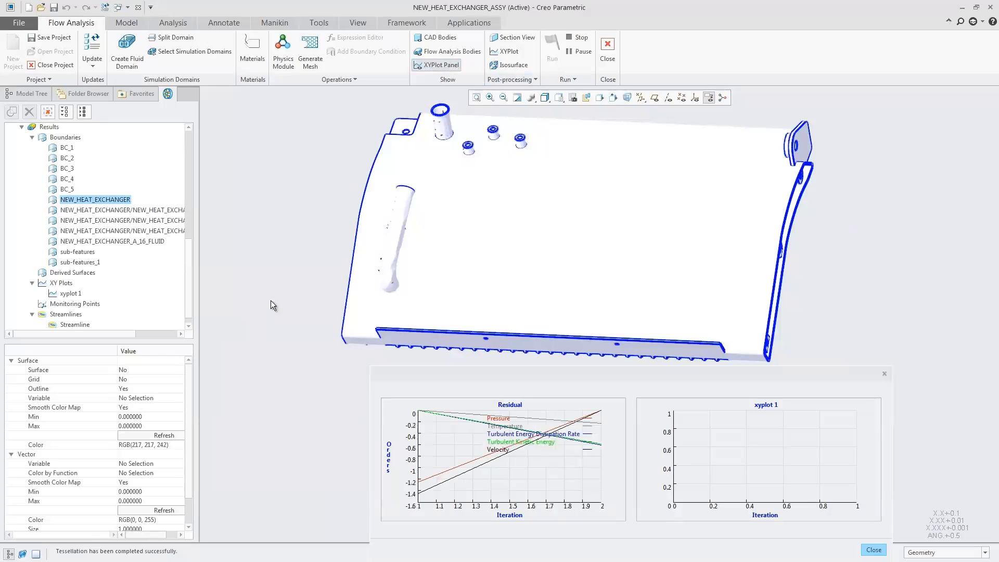
- Color the streamlines by Temperature: [K] : Heat and set their animation time size to 0.03
{"action": "left_click_drag", "start_coordinate": [189, 258], "coordinate": [188, 277]}
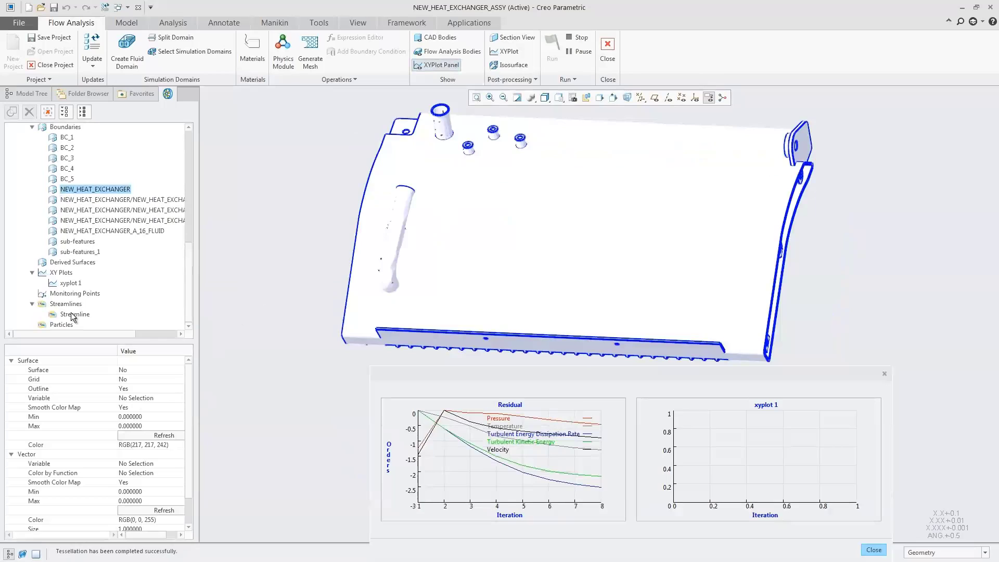
{"action": "left_click", "coordinate": [71, 312]}
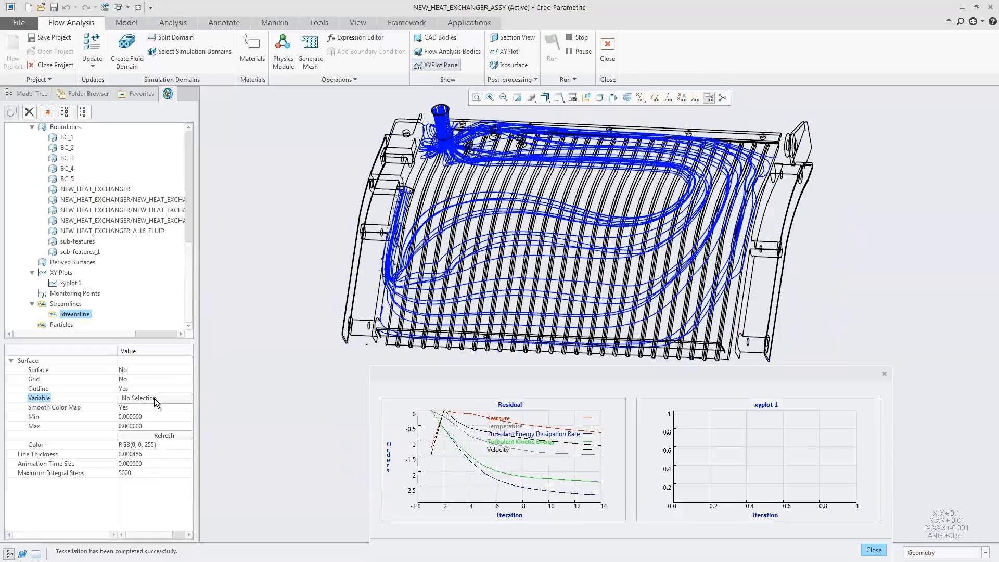
{"action": "left_click", "coordinate": [154, 398]}
{"action": "left_click", "coordinate": [143, 368]}
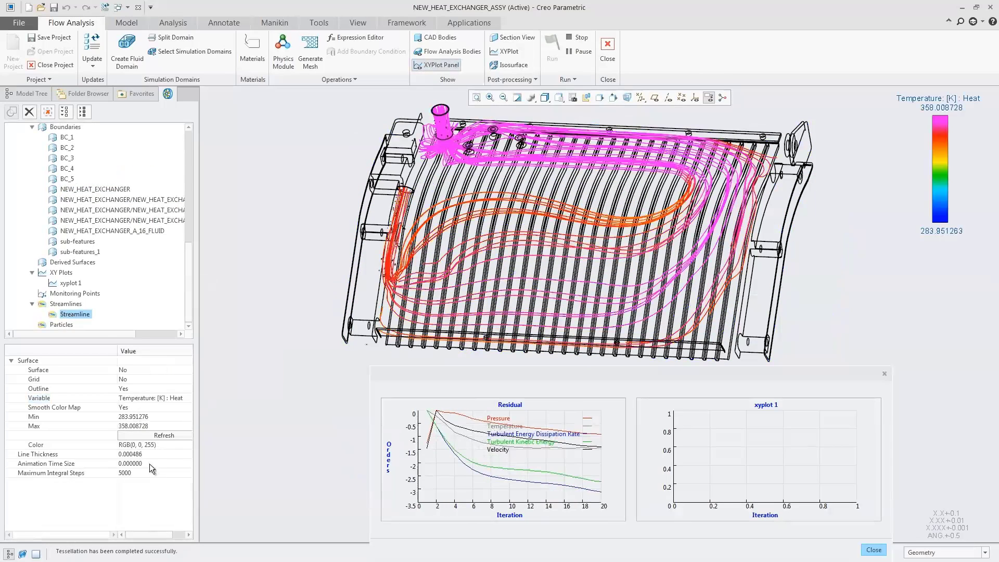
{"action": "left_click", "coordinate": [149, 464]}
{"action": "type", "text": "0.03"}
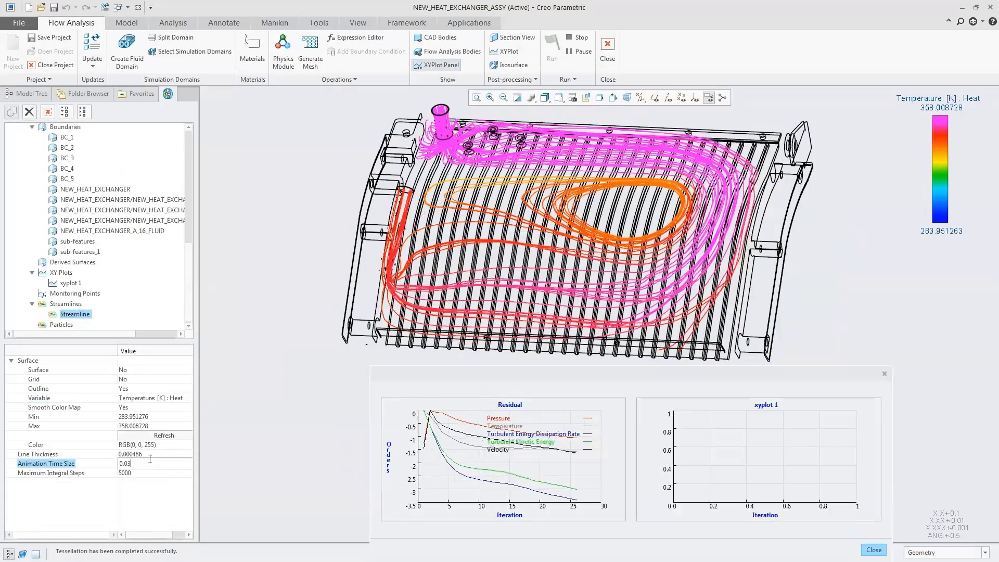
{"action": "left_click", "coordinate": [159, 436]}
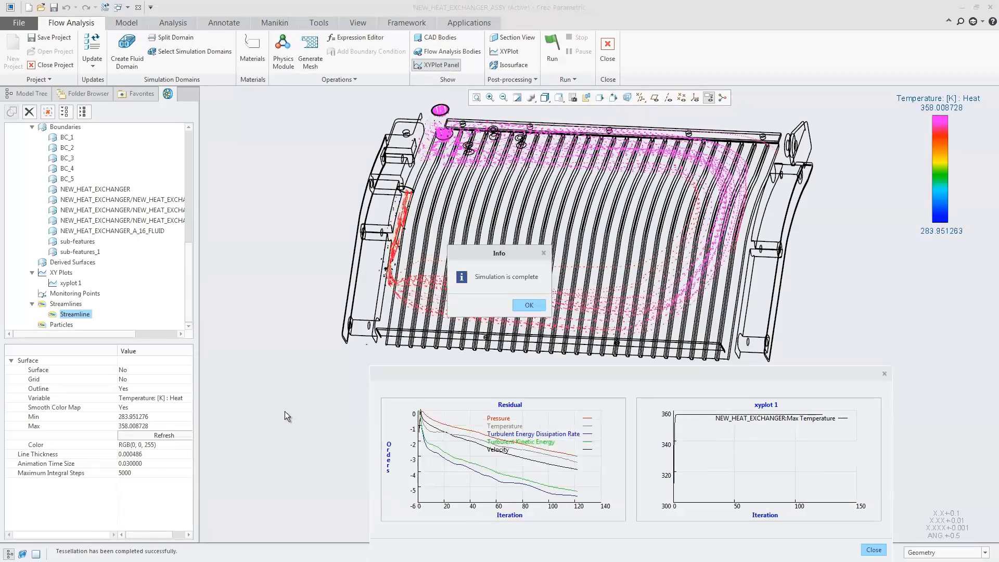
- Dismiss the simulation message, close the XY plot panel and examine the animated streamlines around the pipe openings
{"action": "left_click", "coordinate": [526, 306]}
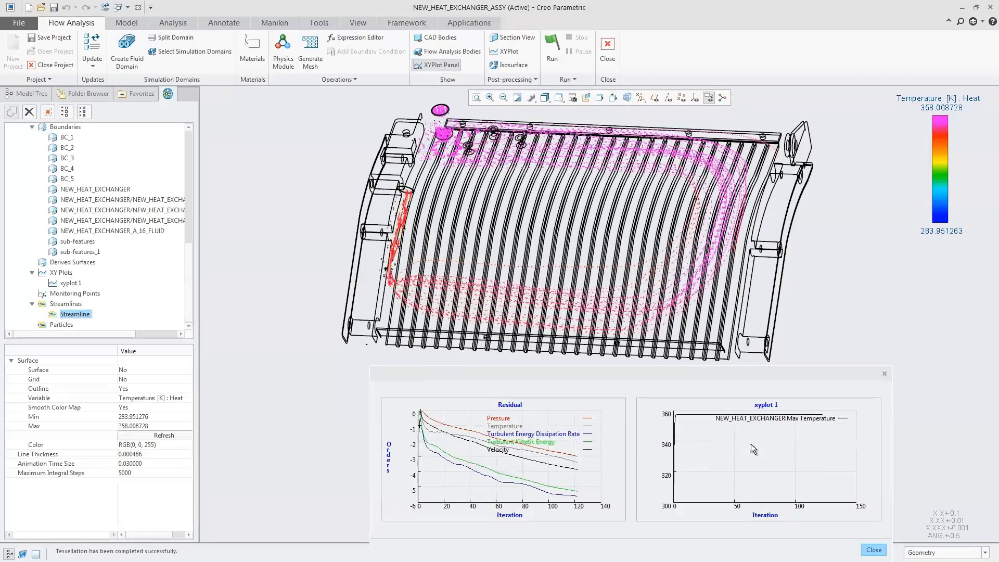
{"action": "left_click", "coordinate": [874, 550]}
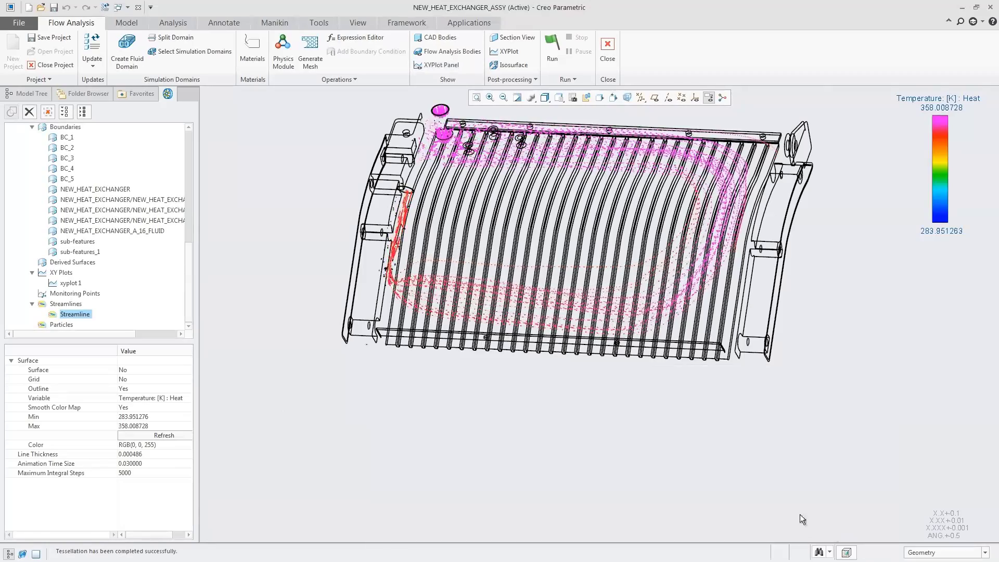
{"action": "middle_click_drag", "start_coordinate": [585, 421], "coordinate": [584, 178]}
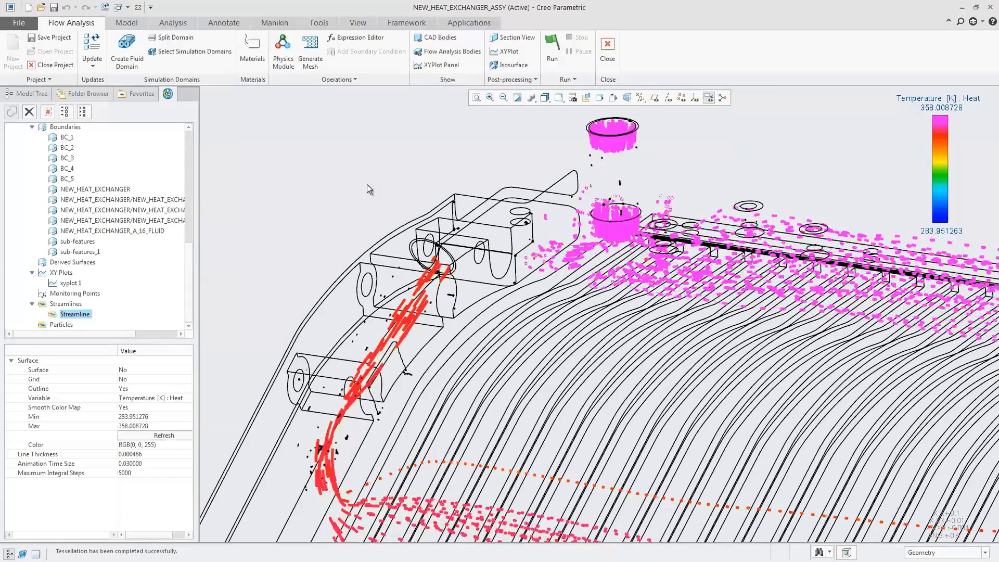
{"action": "key", "text": "ctrl+d"}
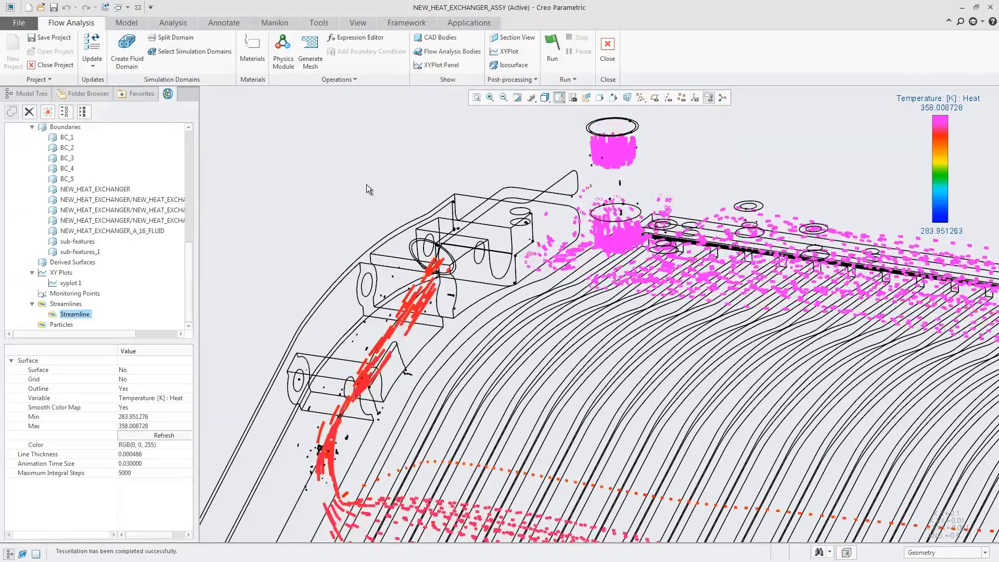
- Color the streamlines by Pressure: [Pa] : Flow
{"action": "left_click", "coordinate": [176, 398]}
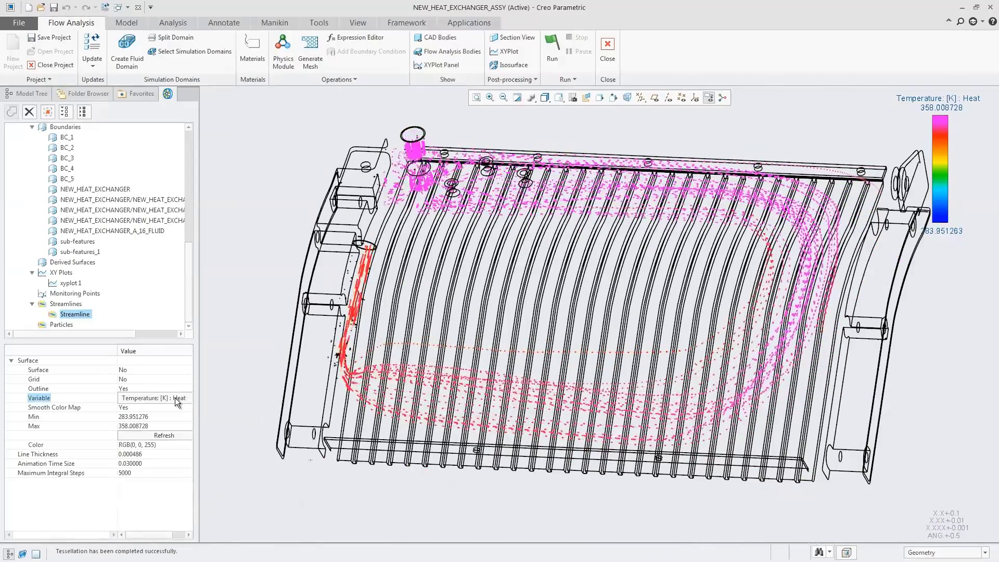
{"action": "left_click", "coordinate": [176, 397]}
{"action": "left_click", "coordinate": [156, 210]}
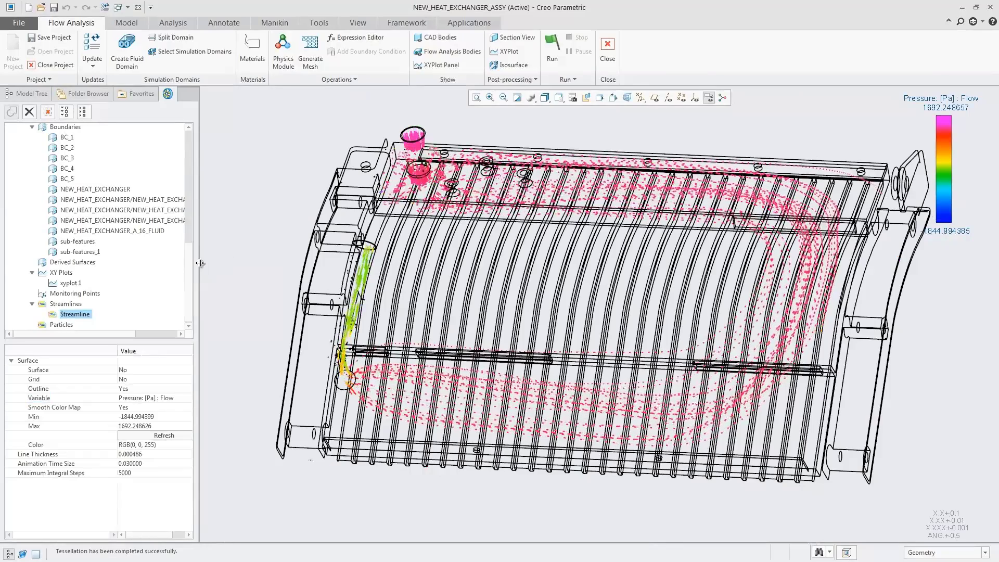
- Color the surface of the NEW_HEAT_EXCHANGER results boundary by Temperature: [K] : Heat
{"action": "left_click_drag", "start_coordinate": [188, 257], "coordinate": [189, 252]}
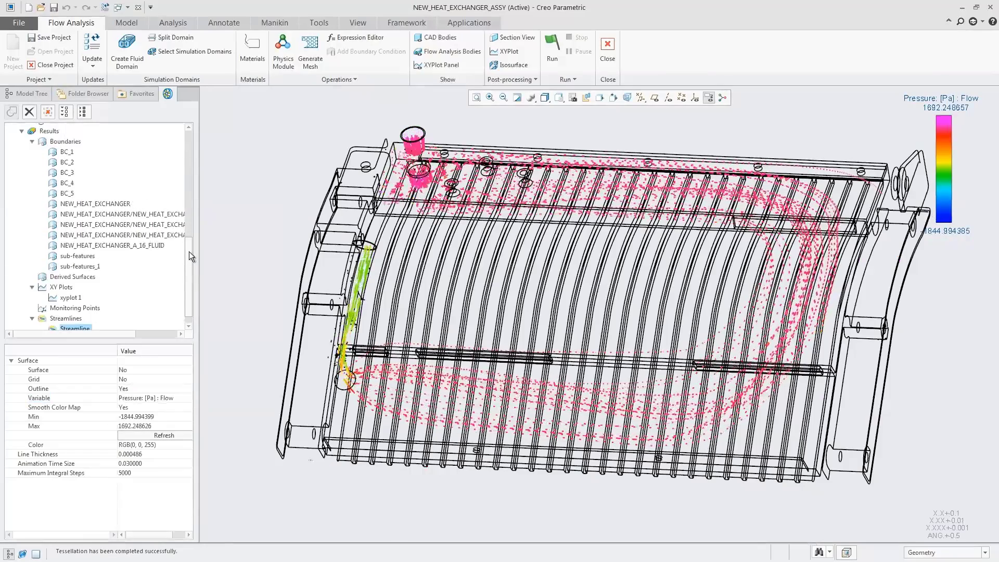
{"action": "left_click", "coordinate": [98, 205]}
{"action": "left_click", "coordinate": [146, 397]}
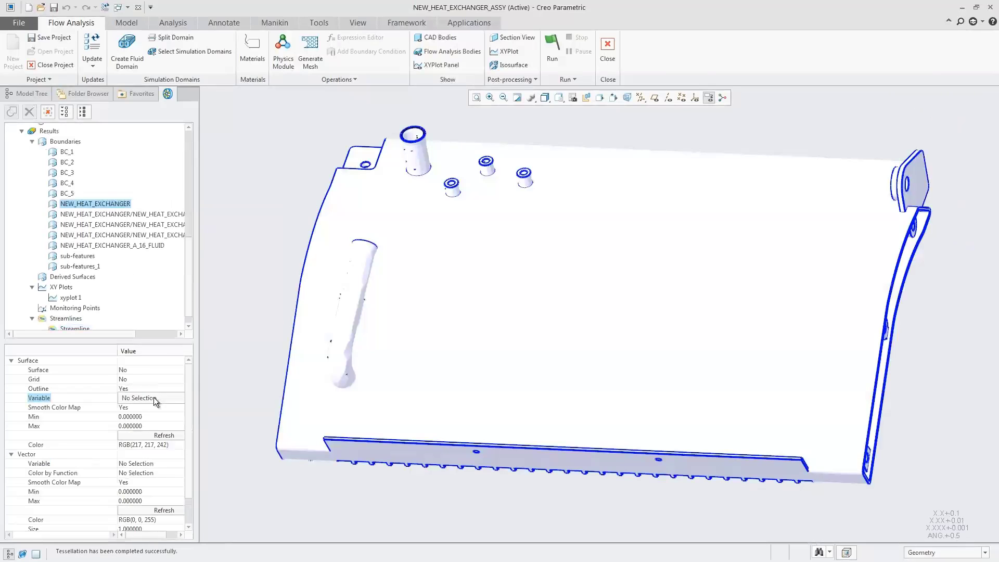
{"action": "left_click", "coordinate": [154, 398]}
{"action": "left_click", "coordinate": [142, 343]}
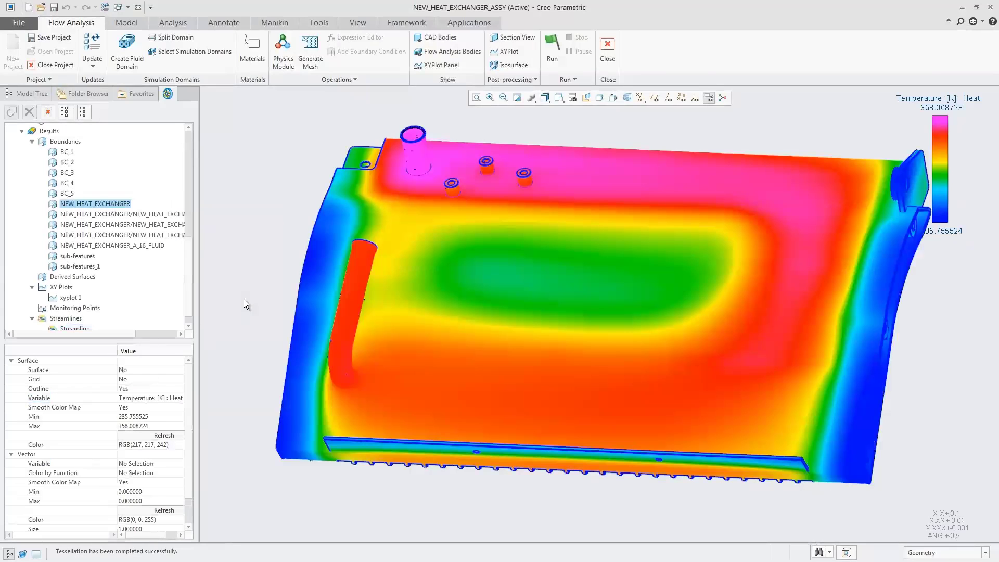
- Color the surfaces of the three NEW_HEAT_EXCHANGER/NEW_HEAT_EXCHANGER interface boundaries in the results by Temperature: [K] : Heat
{"action": "left_click", "coordinate": [121, 215]}
{"action": "left_click", "coordinate": [127, 233], "text": "shift"}
{"action": "left_click", "coordinate": [149, 397]}
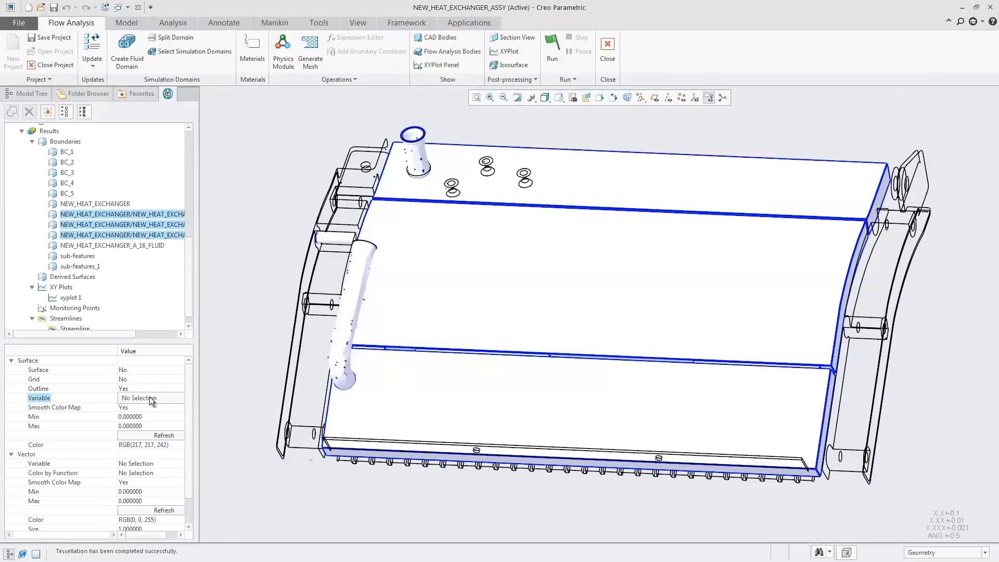
{"action": "left_click", "coordinate": [151, 397]}
{"action": "left_click", "coordinate": [149, 352]}
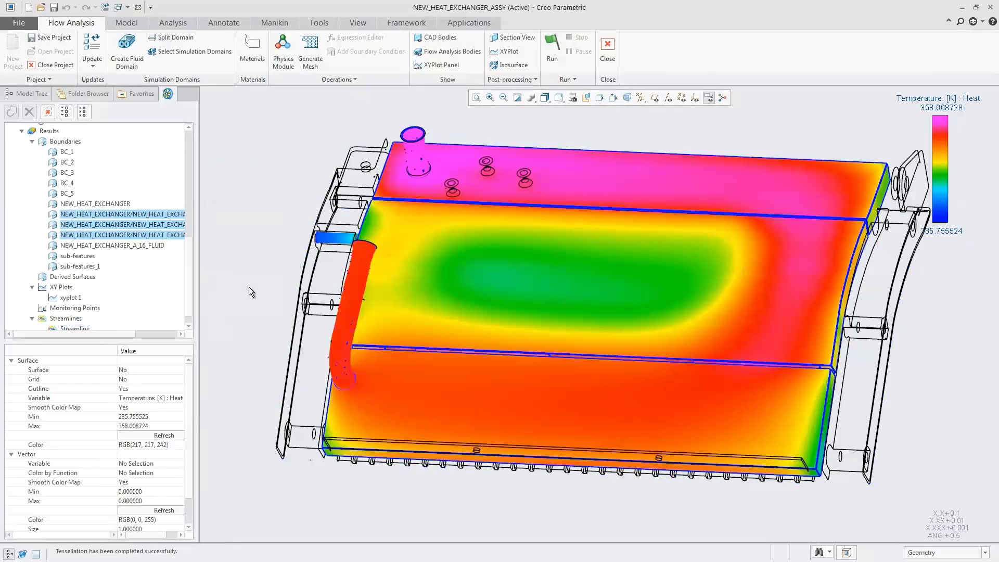
- Create a section view of the results and color its surface by Temperature: [K] : Heat
{"action": "left_click", "coordinate": [510, 38]}
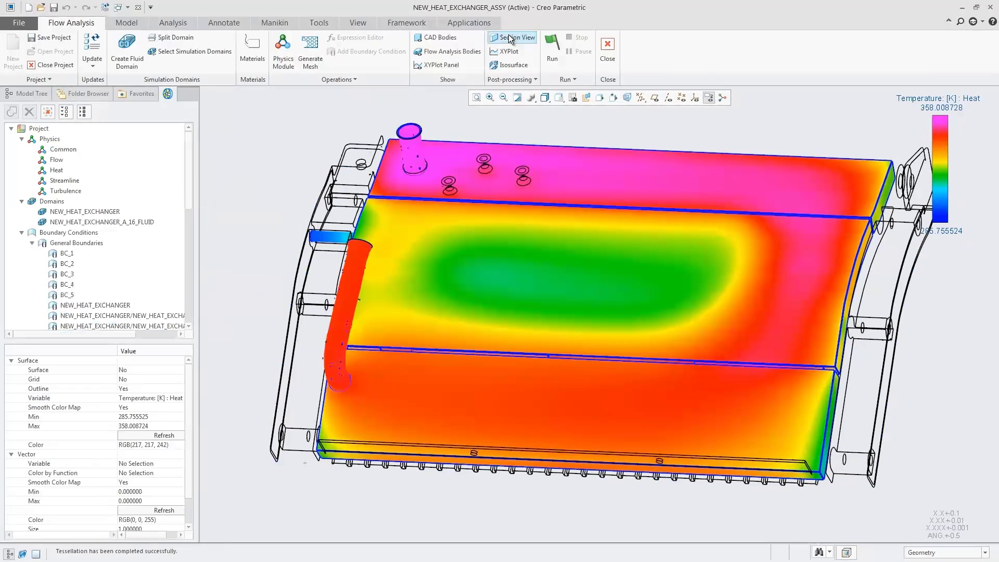
{"action": "scroll", "coordinate": [179, 250], "scroll_direction": "down", "scroll_amount": 4}
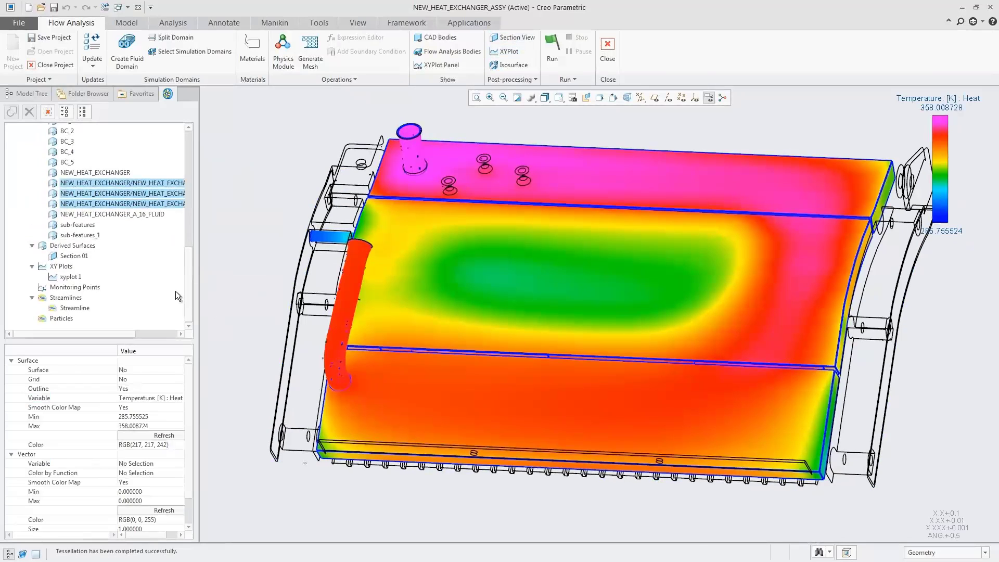
{"action": "left_click", "coordinate": [78, 262]}
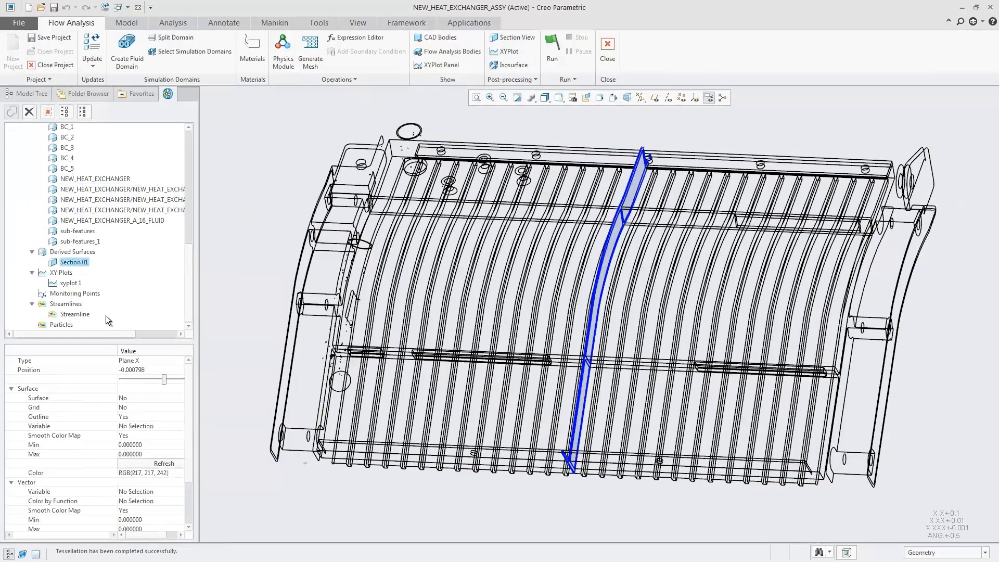
{"action": "left_click", "coordinate": [147, 424]}
{"action": "left_click", "coordinate": [152, 426]}
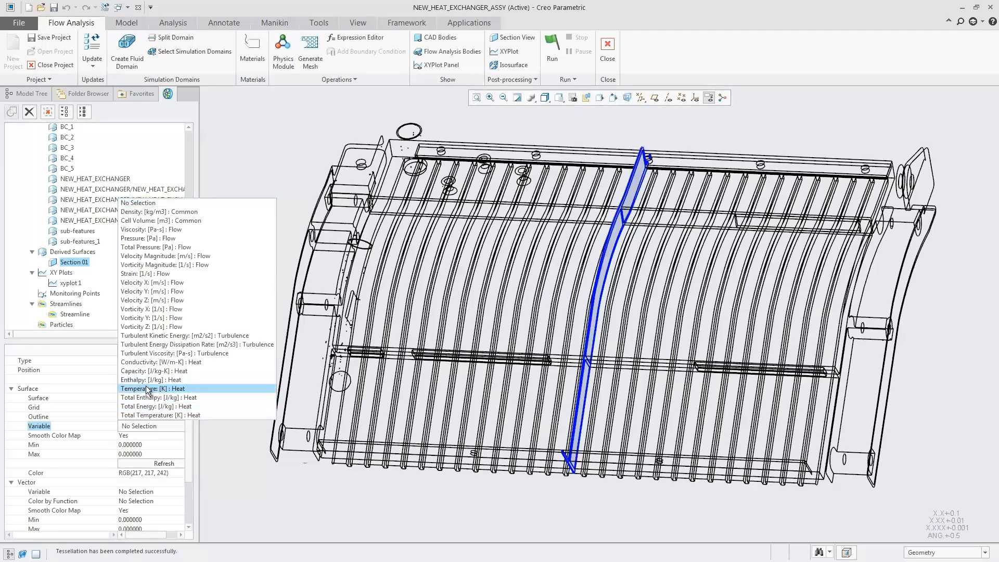
{"action": "left_click", "coordinate": [148, 390]}
- Change the section to Plane Z and move it to a position of about -0.006
{"action": "left_click", "coordinate": [144, 360]}
{"action": "left_click", "coordinate": [148, 360]}
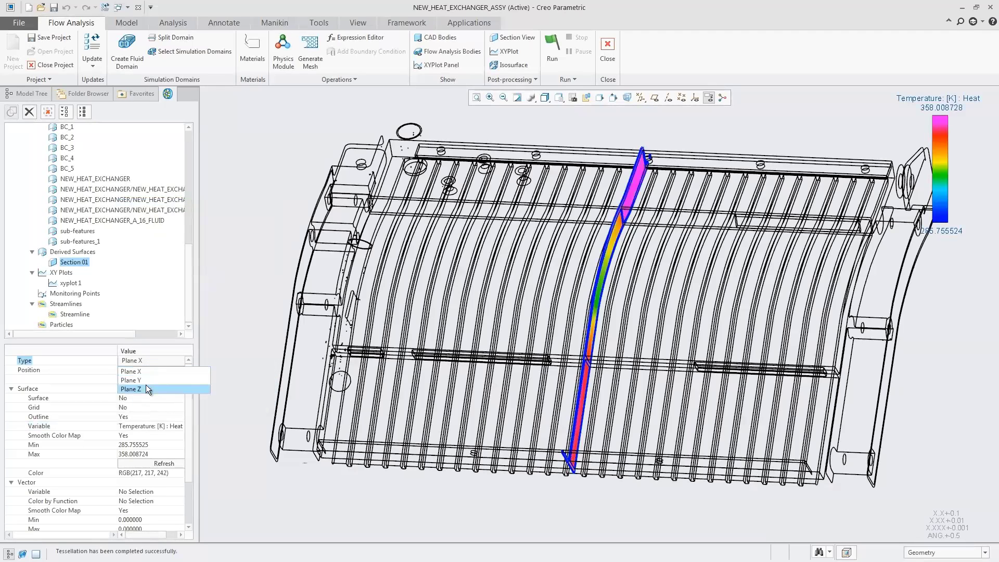
{"action": "left_click", "coordinate": [148, 389]}
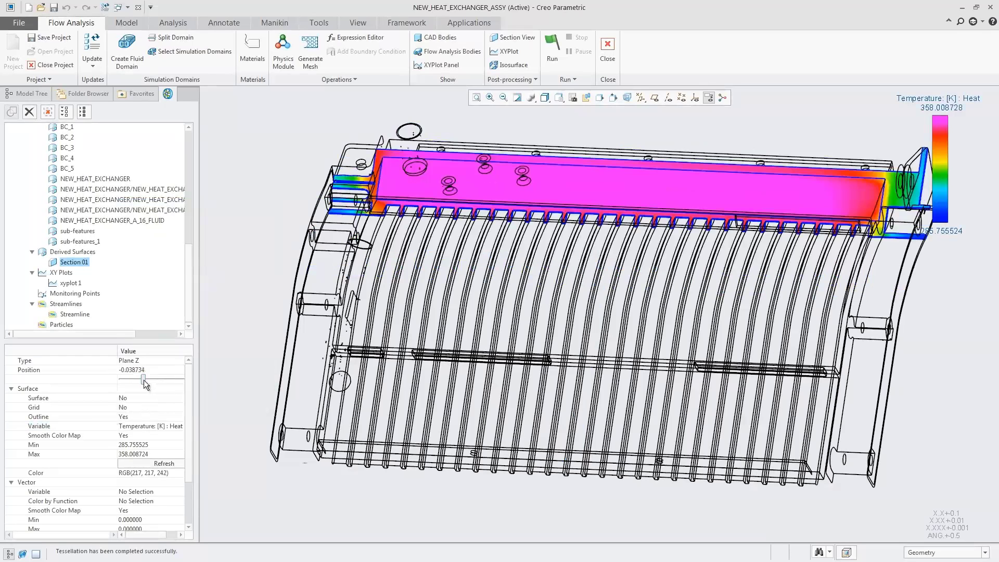
{"action": "left_click_drag", "start_coordinate": [166, 379], "coordinate": [168, 380]}
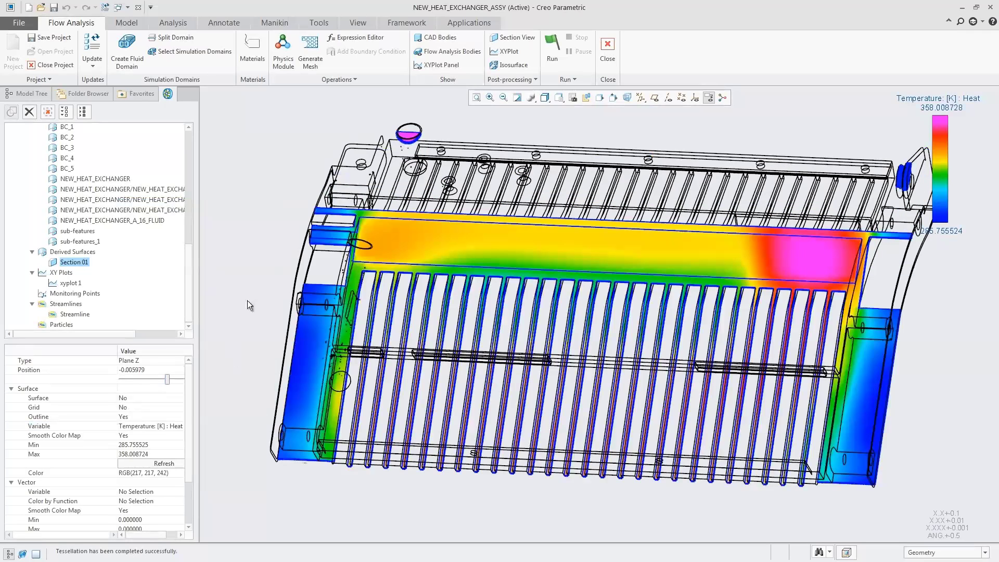
- Create an isosurface with Temperature: [K] : Heat as its isosurface variable and color its surface by the same variable
{"action": "left_click", "coordinate": [511, 67]}
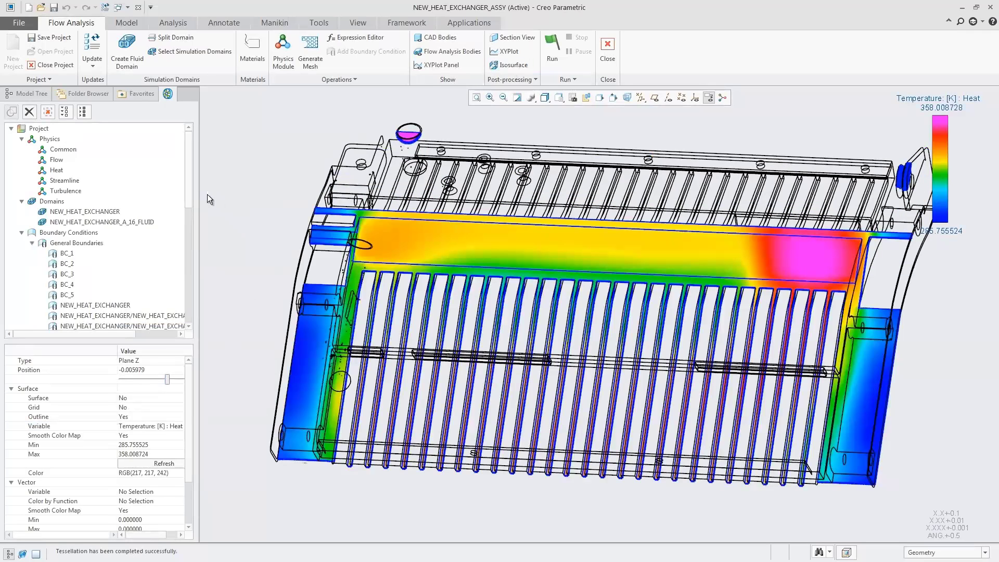
{"action": "left_click_drag", "start_coordinate": [186, 173], "coordinate": [186, 301]}
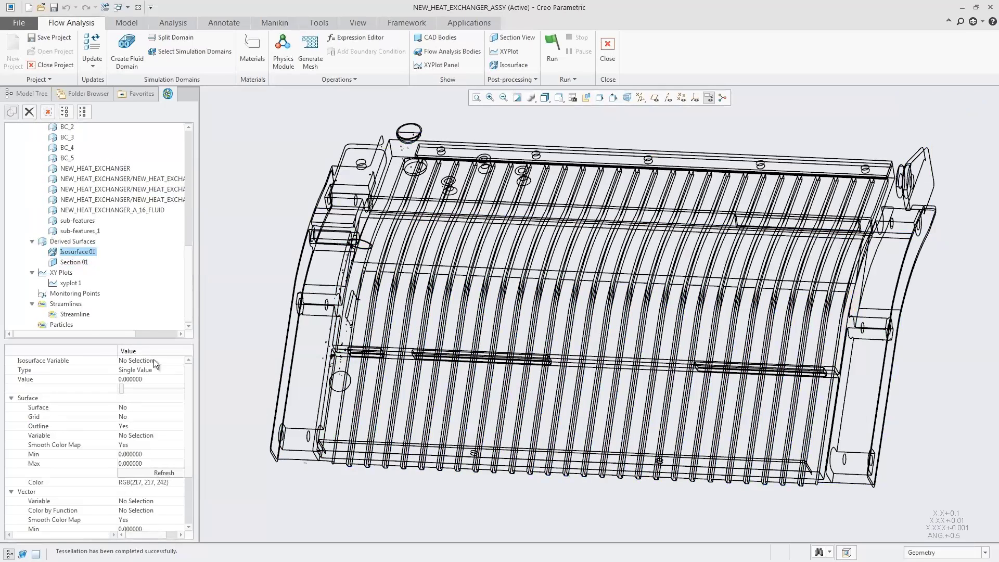
{"action": "left_click", "coordinate": [155, 359]}
{"action": "left_click", "coordinate": [159, 325]}
{"action": "left_click", "coordinate": [158, 433]}
{"action": "left_click", "coordinate": [158, 433]}
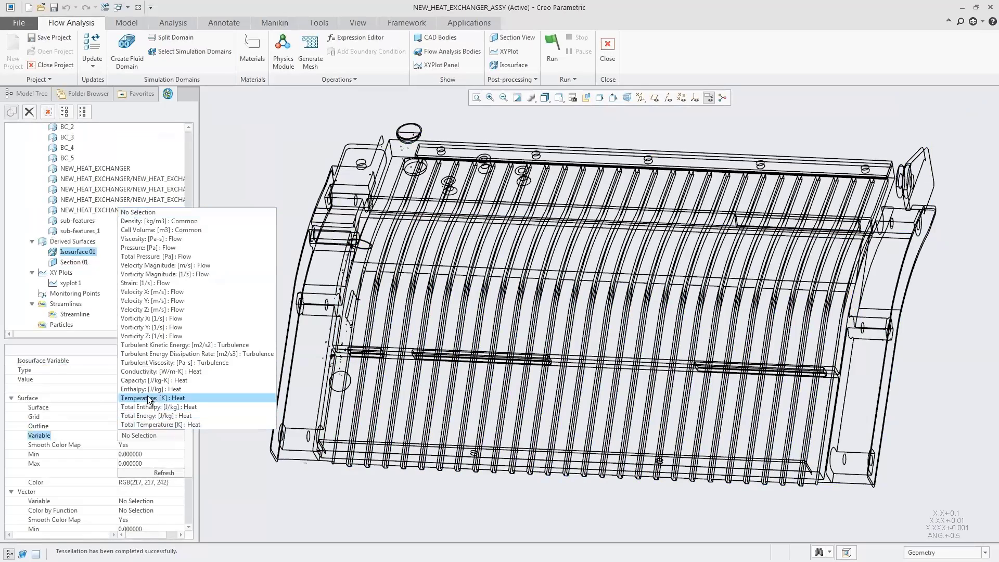
{"action": "left_click", "coordinate": [148, 398]}
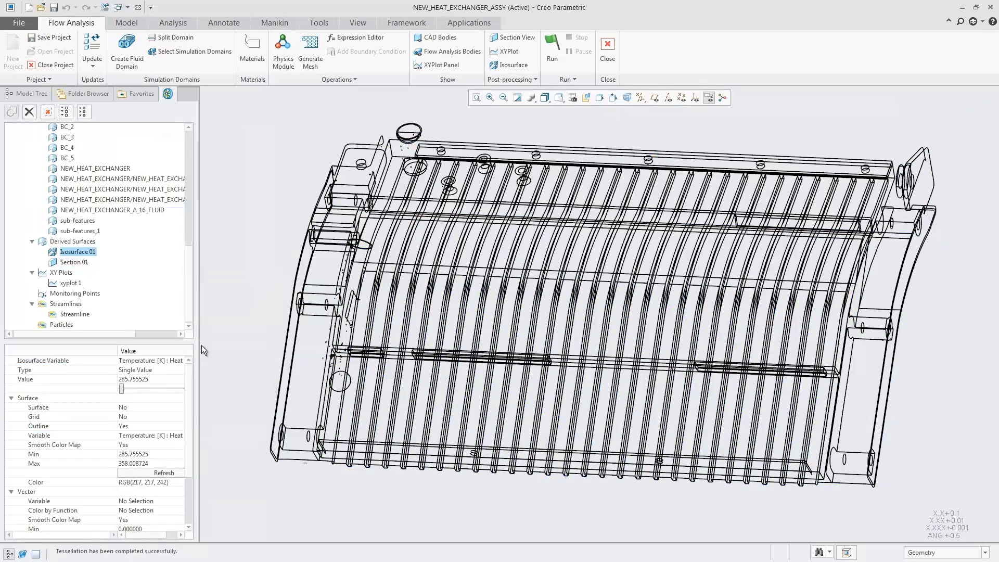
- Set the temperature isosurface's value to 345
{"action": "left_click", "coordinate": [142, 386]}
{"action": "left_click_drag", "start_coordinate": [145, 387], "coordinate": [170, 386]}
{"action": "left_click", "coordinate": [157, 380]}
{"action": "type", "text": "3"}
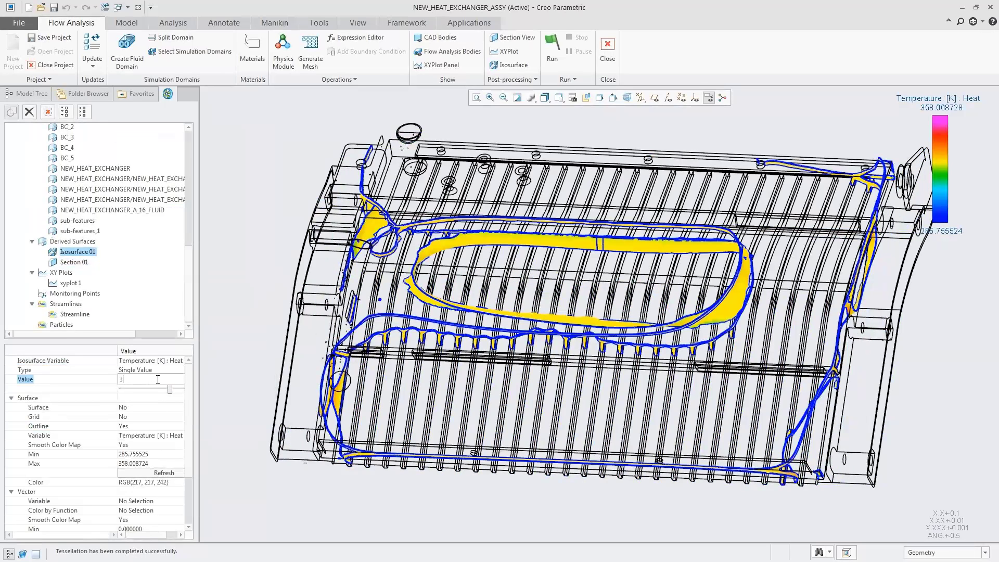
{"action": "type", "text": "45"}
{"action": "left_click", "coordinate": [150, 474]}
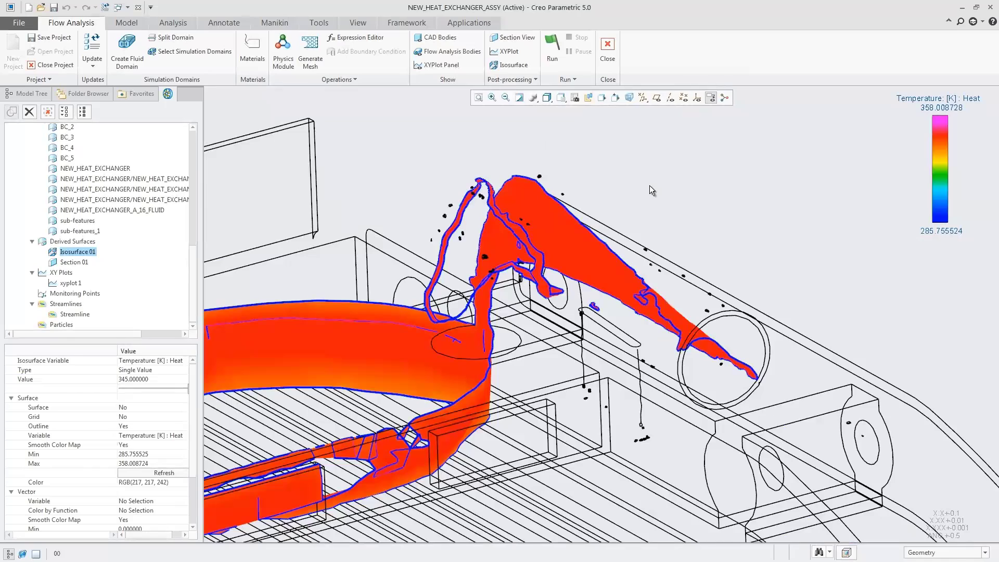
- Restore the default model orientation and quit Flow Analysis
{"action": "key", "text": "ctrl+d"}
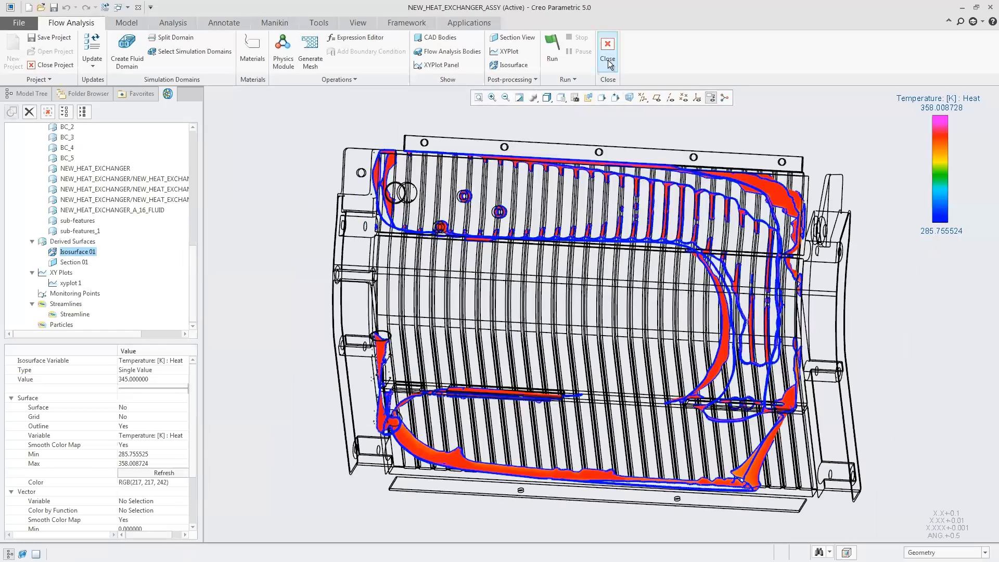
{"action": "left_click", "coordinate": [607, 48]}
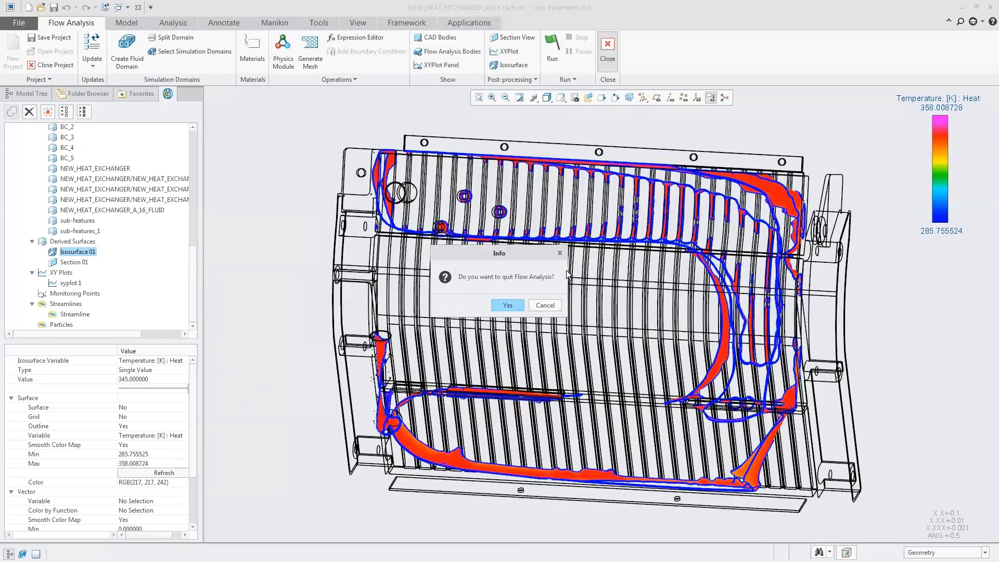
{"action": "left_click", "coordinate": [513, 306]}
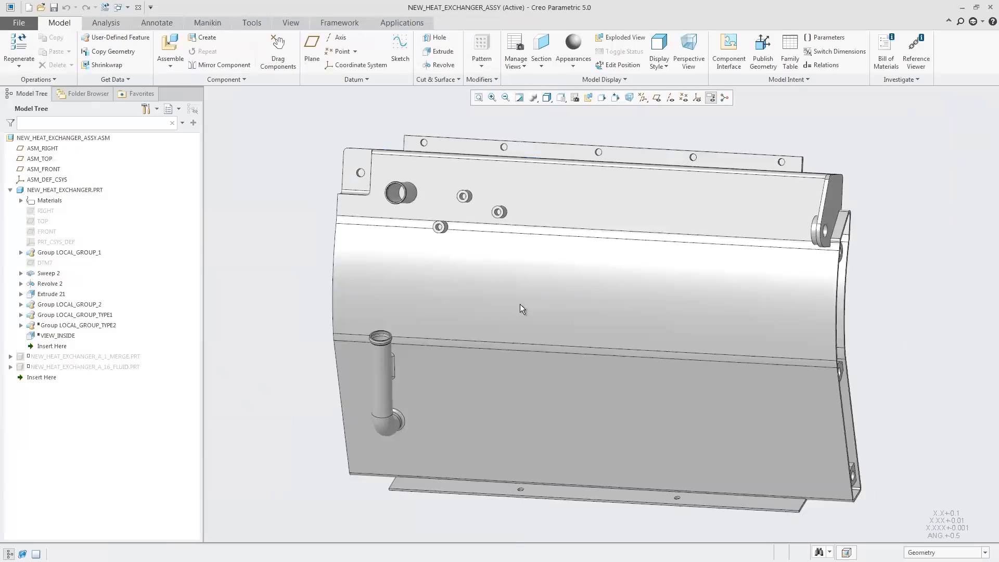
- Suppress the feature group LOCAL_GROUP_TYPE1 in the heat exchanger part
{"action": "left_click", "coordinate": [106, 315]}
{"action": "left_click", "coordinate": [135, 254]}
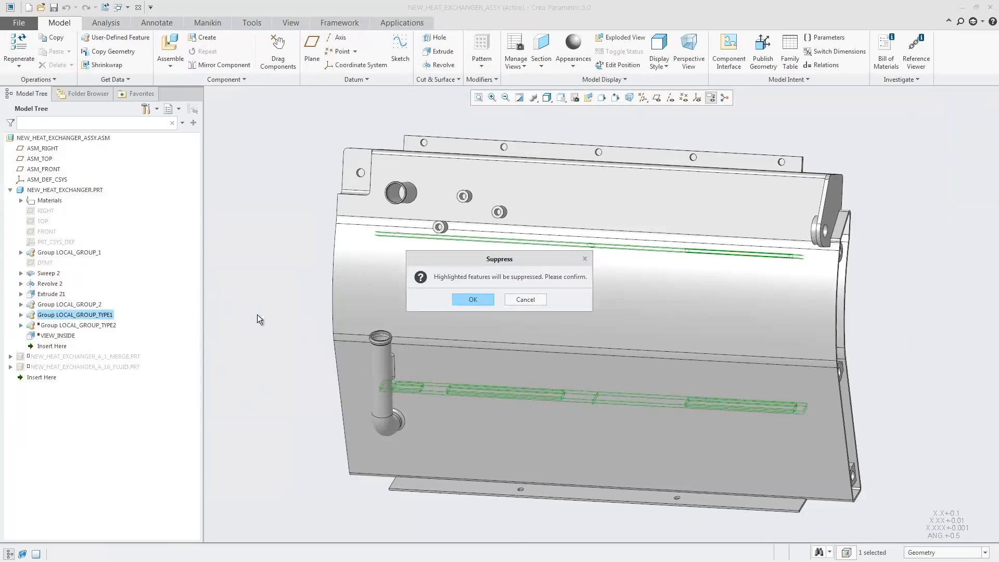
{"action": "left_click", "coordinate": [464, 302]}
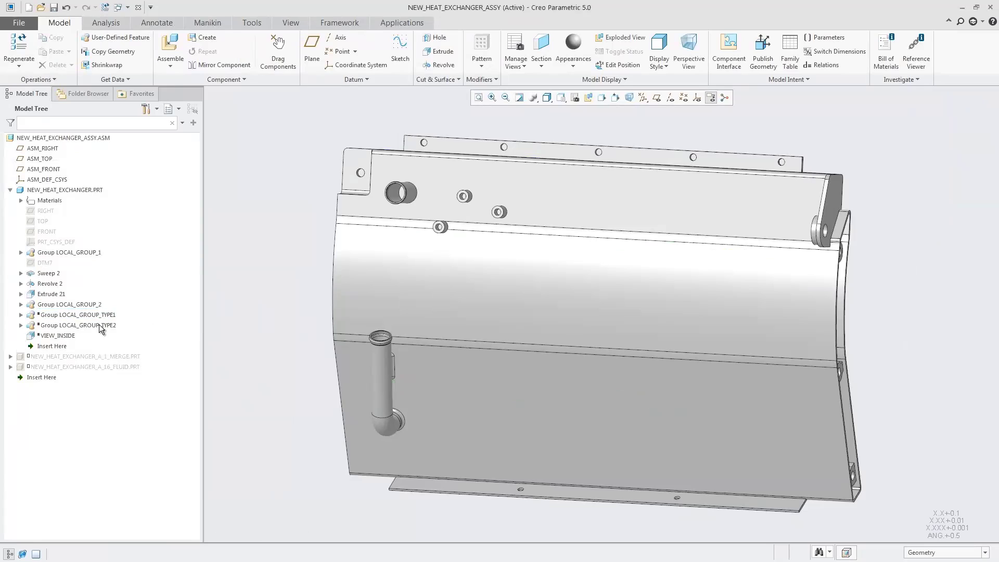
- Resume the suppressed group LOCAL_GROUP_TYPE2 and the VIEW_INSIDE cut in the heat exchanger part
{"action": "left_click", "coordinate": [99, 325]}
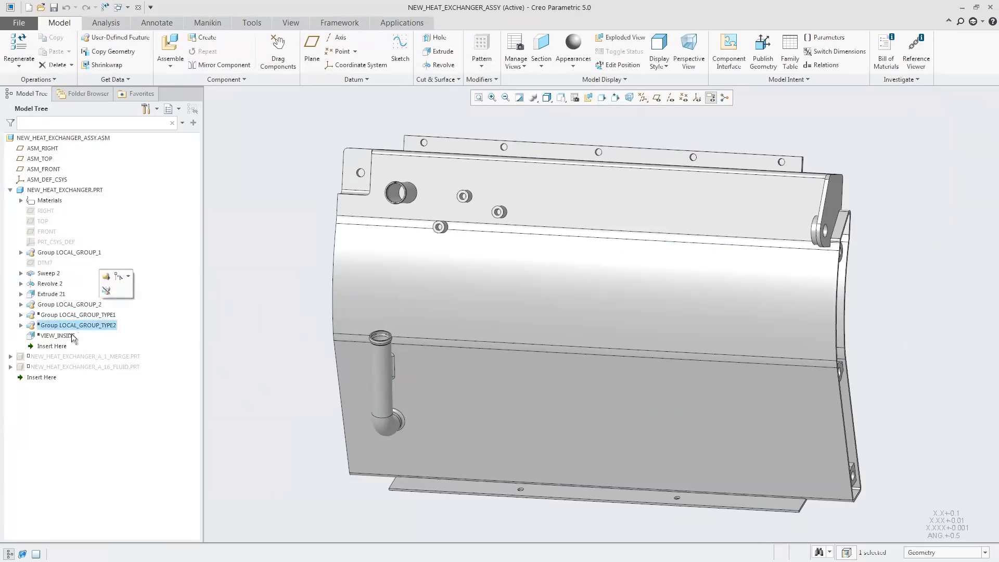
{"action": "left_click", "coordinate": [70, 335], "text": "ctrl"}
{"action": "left_click", "coordinate": [77, 300]}
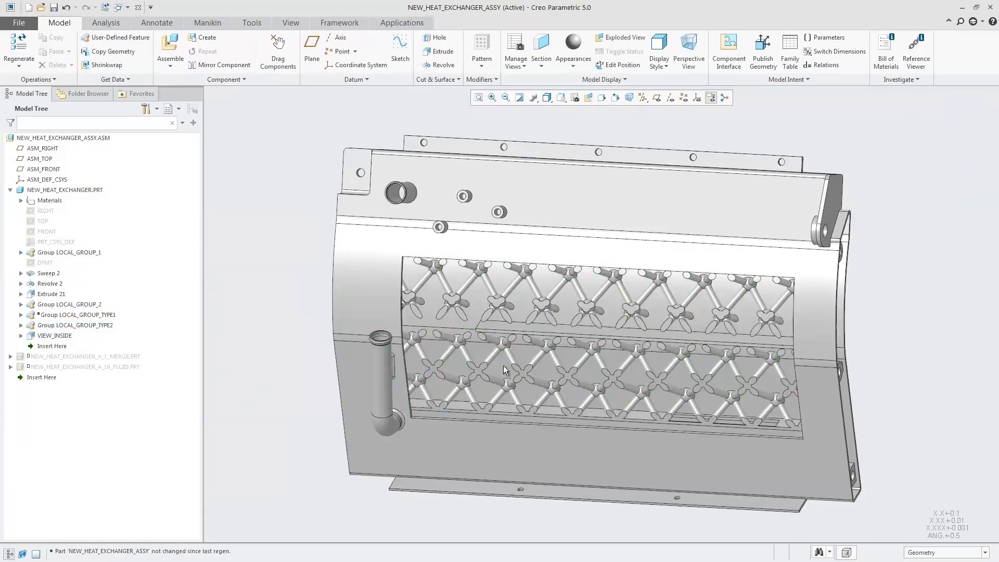
- Suppress the VIEW_INSIDE cut to close the window in the heat exchanger's front wall
{"action": "left_click", "coordinate": [69, 336]}
{"action": "left_click", "coordinate": [111, 271]}
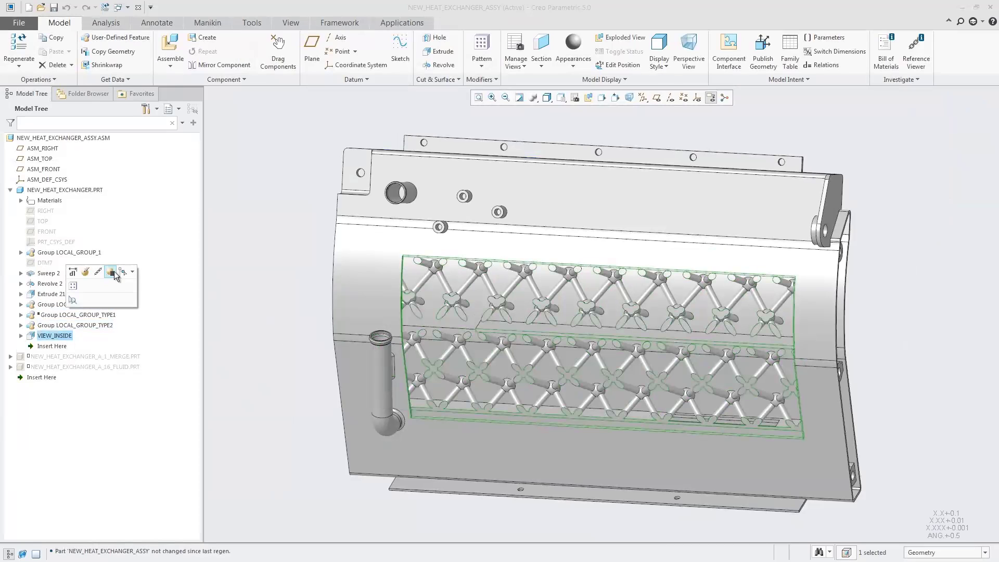
{"action": "left_click", "coordinate": [472, 299]}
{"action": "left_click", "coordinate": [290, 315]}
- Reopen the existing project in Flow Analysis and update it to the changed geometry, accepting deletion of the current fluid domains
{"action": "left_click", "coordinate": [400, 21]}
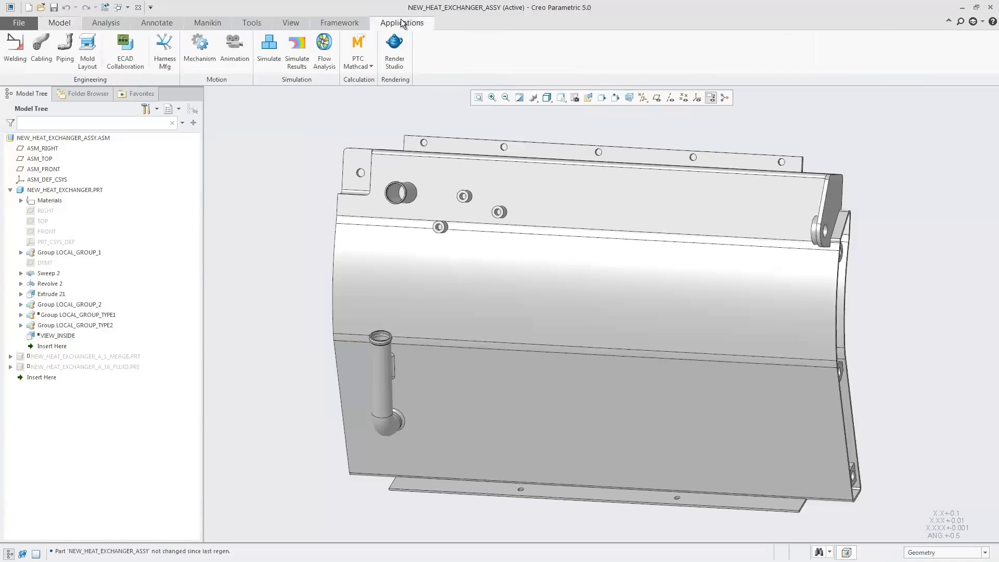
{"action": "left_click", "coordinate": [324, 52]}
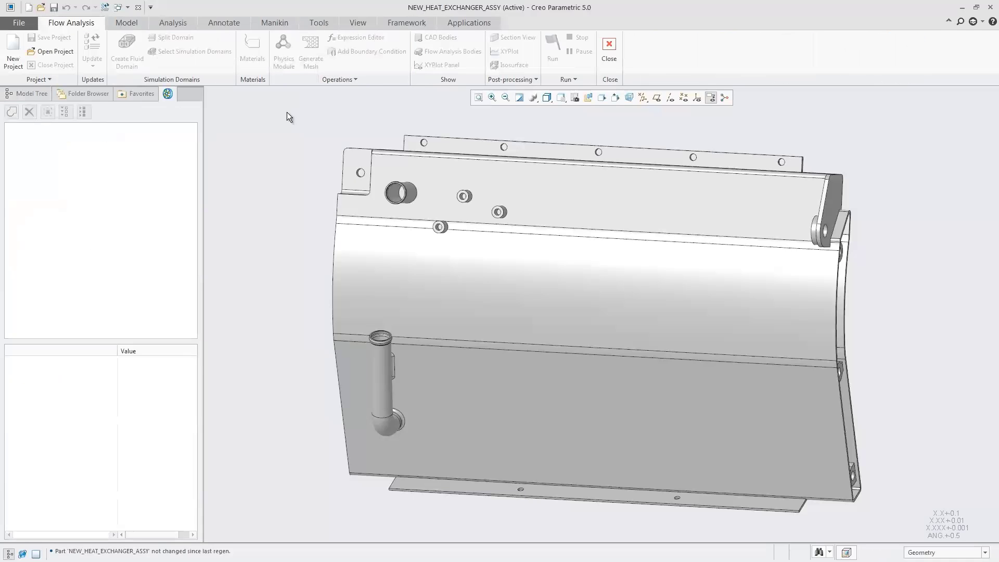
{"action": "left_click", "coordinate": [51, 51]}
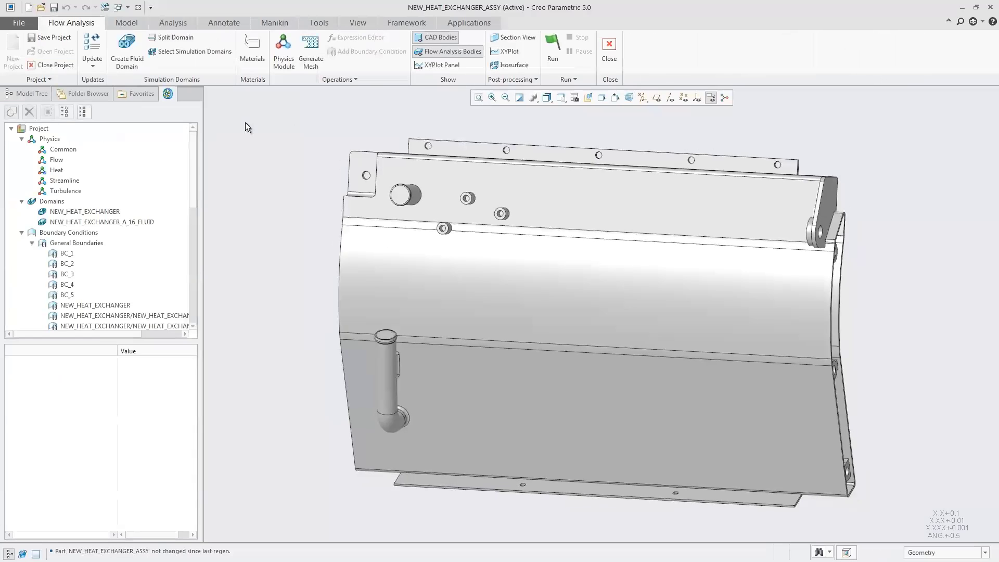
{"action": "left_click", "coordinate": [92, 66]}
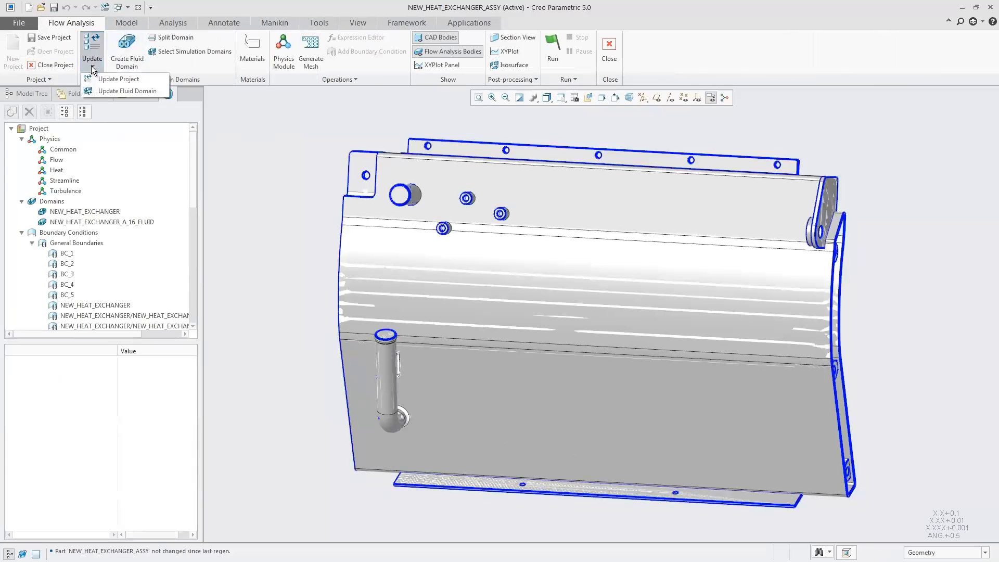
{"action": "left_click", "coordinate": [119, 79]}
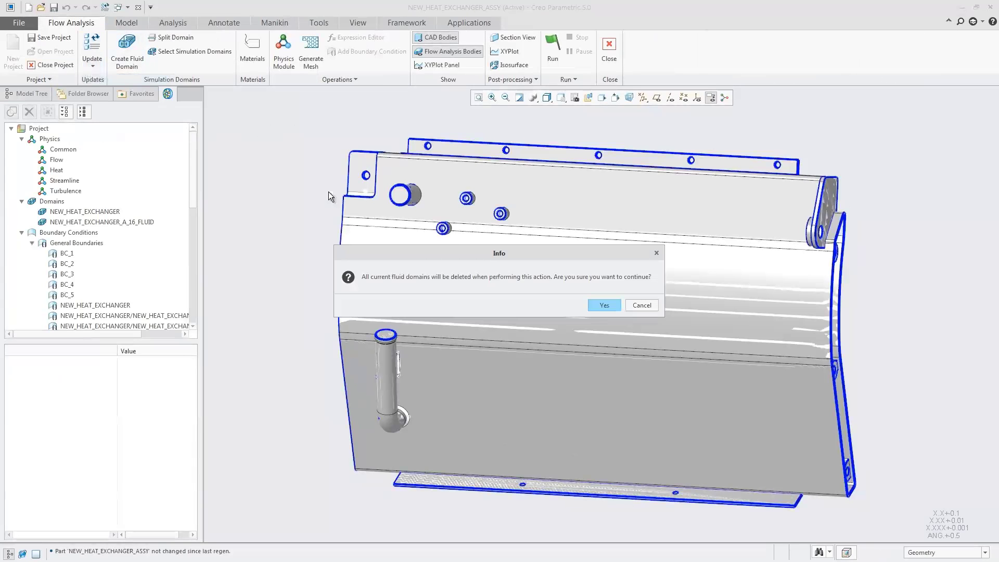
{"action": "left_click", "coordinate": [603, 303]}
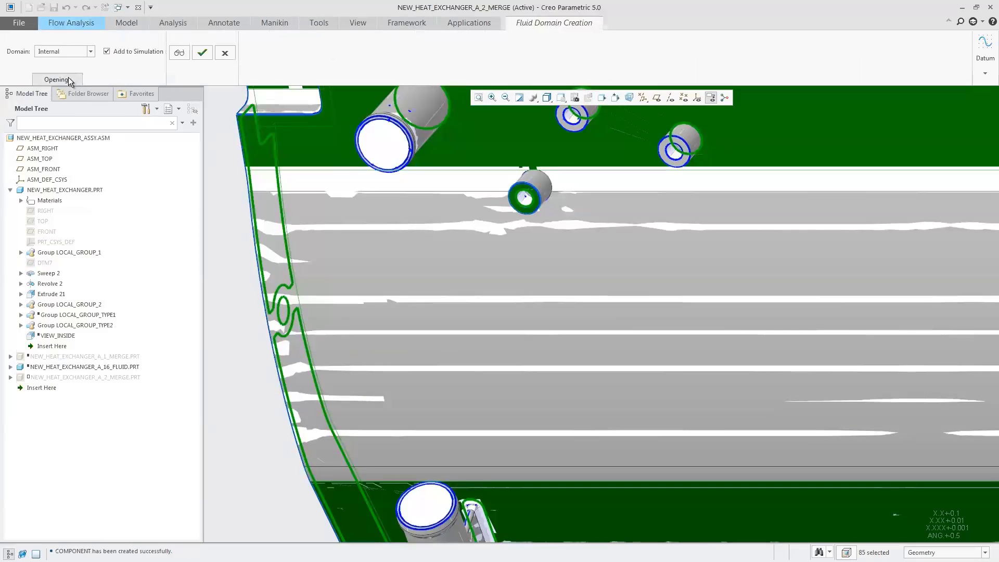
- Replace the internal fluid domain's opening faces with the end faces of the two pipes and create the domain
{"action": "left_click", "coordinate": [57, 80]}
{"action": "right_click", "coordinate": [941, 365]}
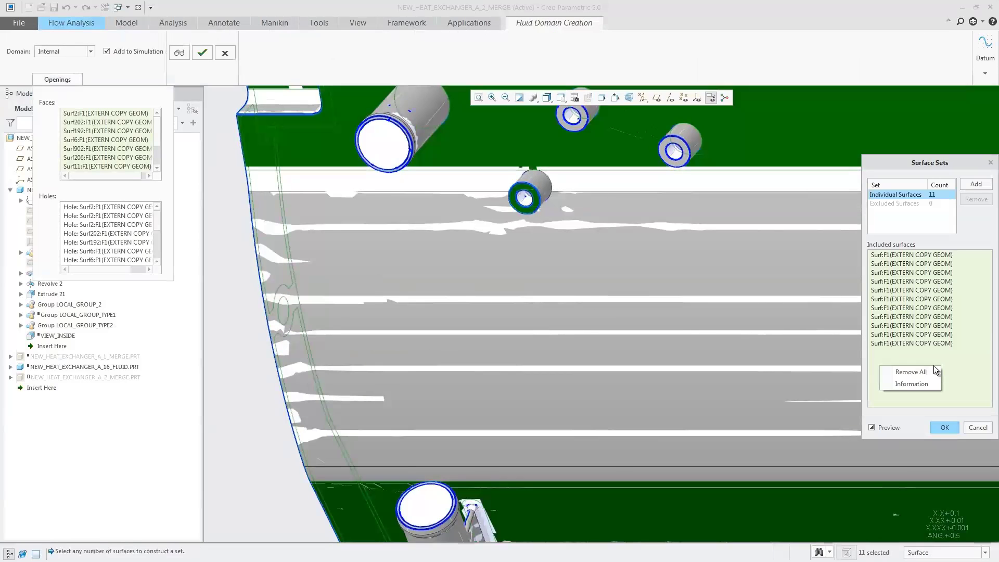
{"action": "left_click", "coordinate": [926, 371]}
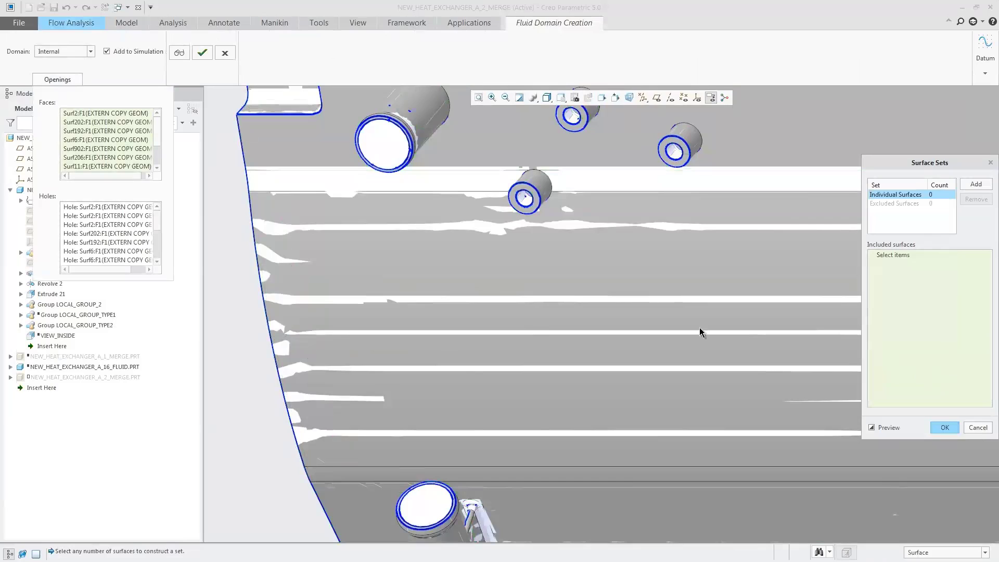
{"action": "left_click", "coordinate": [410, 161]}
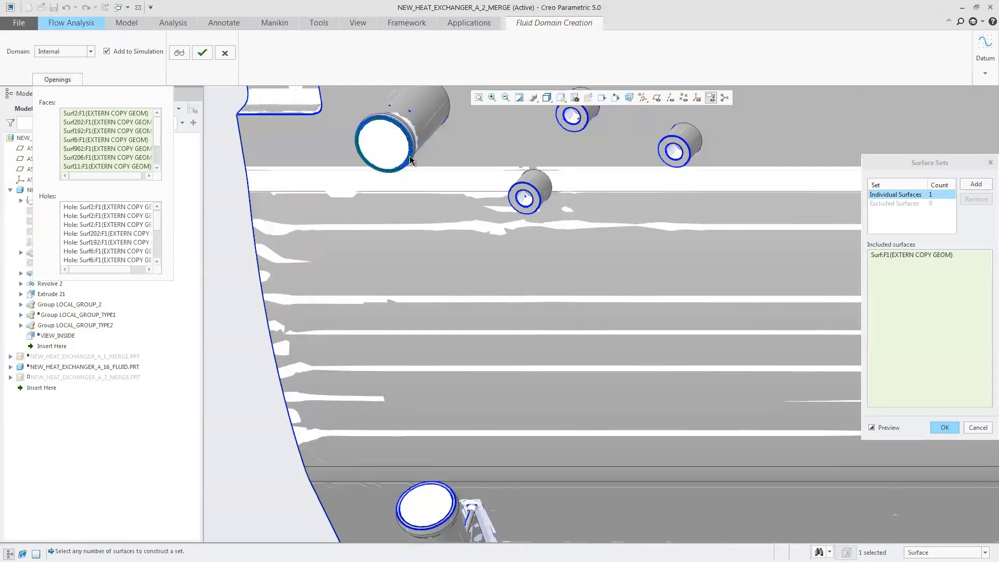
{"action": "left_click", "coordinate": [450, 493], "text": "ctrl"}
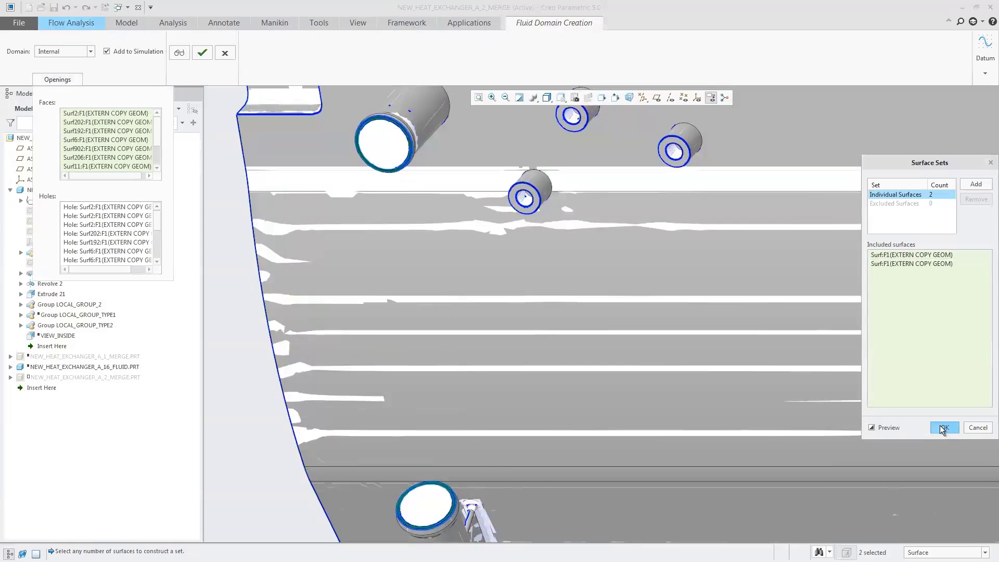
{"action": "left_click", "coordinate": [944, 428]}
{"action": "left_click", "coordinate": [479, 99]}
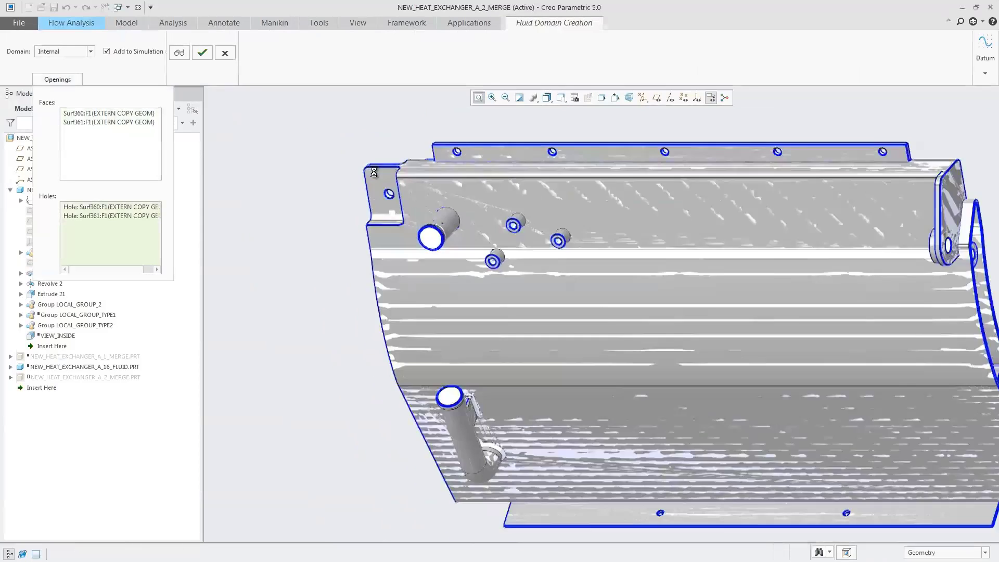
{"action": "left_click", "coordinate": [203, 53]}
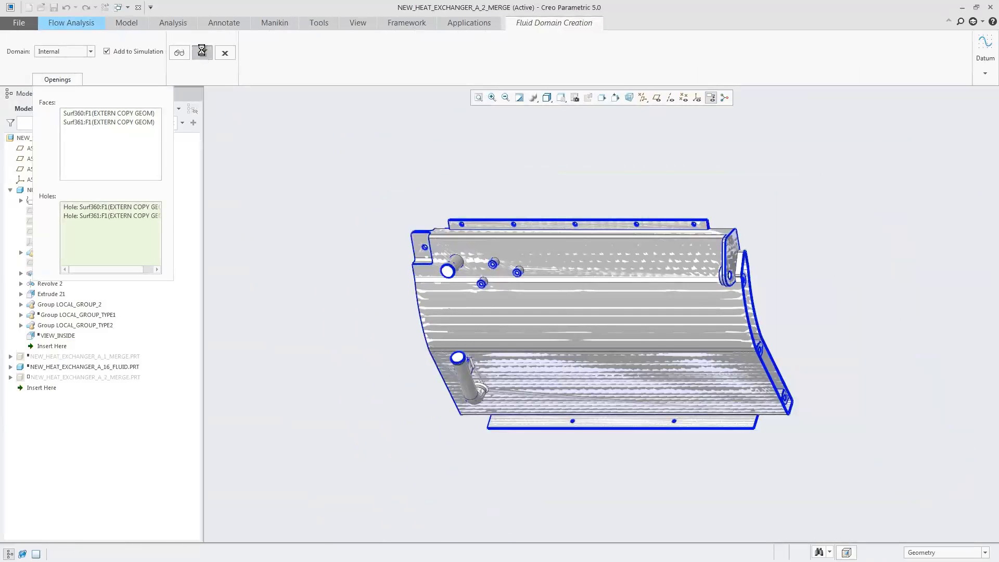
- Display the flow analysis bodies and the XY plot panel, and start the simulation run
{"action": "left_click", "coordinate": [430, 52]}
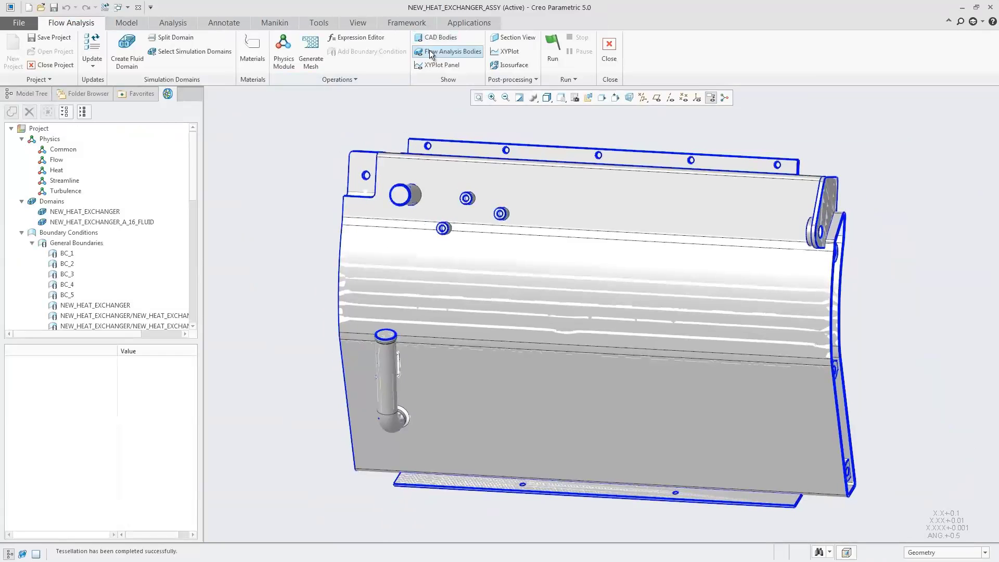
{"action": "middle_click_drag", "start_coordinate": [370, 107], "coordinate": [388, 89]}
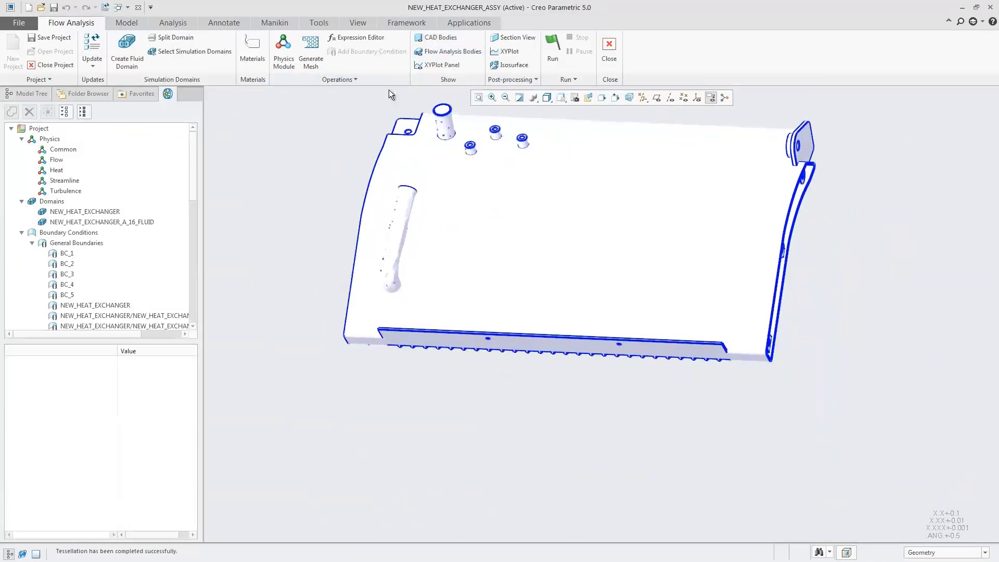
{"action": "left_click", "coordinate": [436, 65]}
{"action": "left_click", "coordinate": [553, 52]}
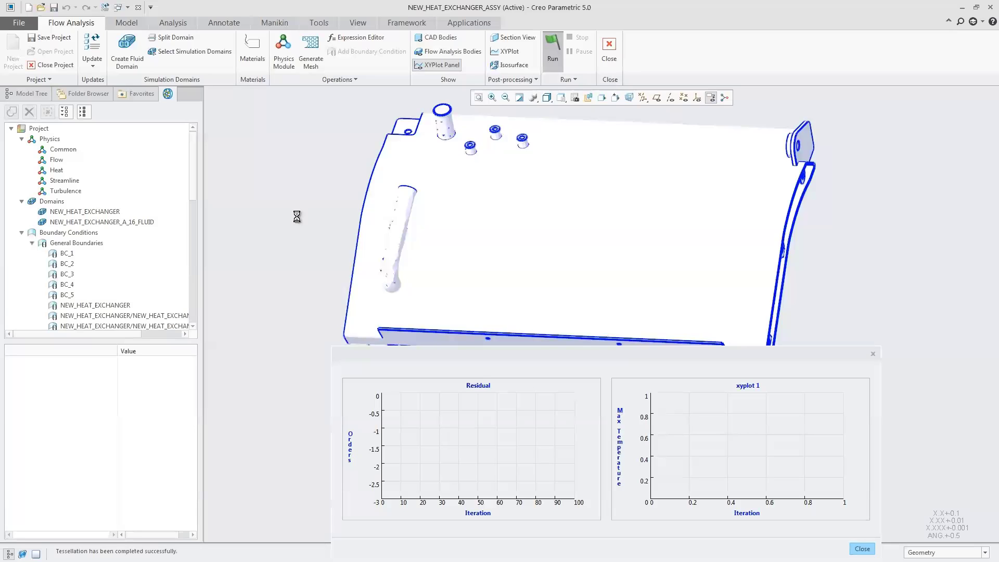
- Colour the existing streamlines by Temperature: [K] : Heat and set their animation time size to 0.03
{"action": "left_click_drag", "start_coordinate": [194, 172], "coordinate": [192, 326]}
{"action": "left_click", "coordinate": [77, 313]}
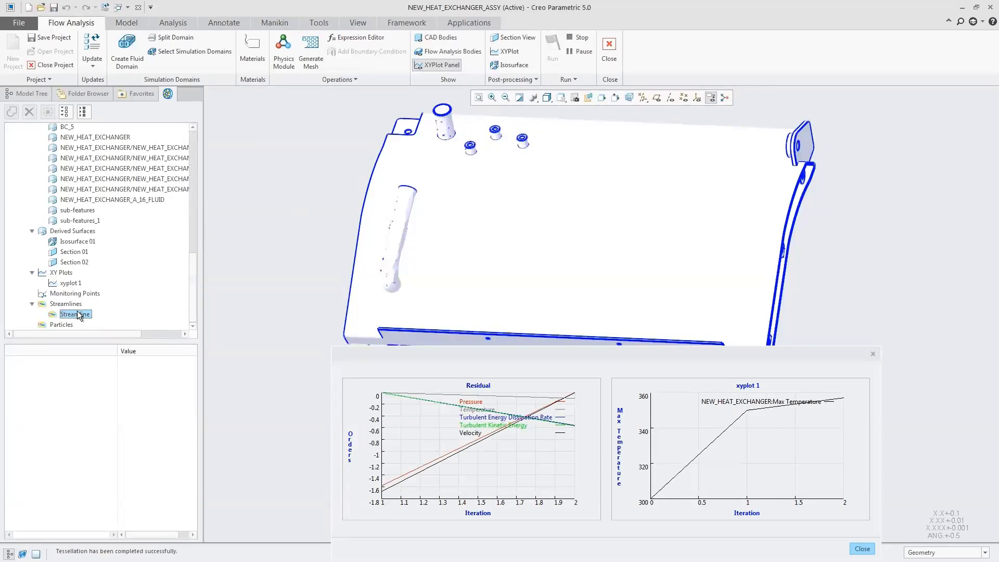
{"action": "left_click", "coordinate": [154, 398]}
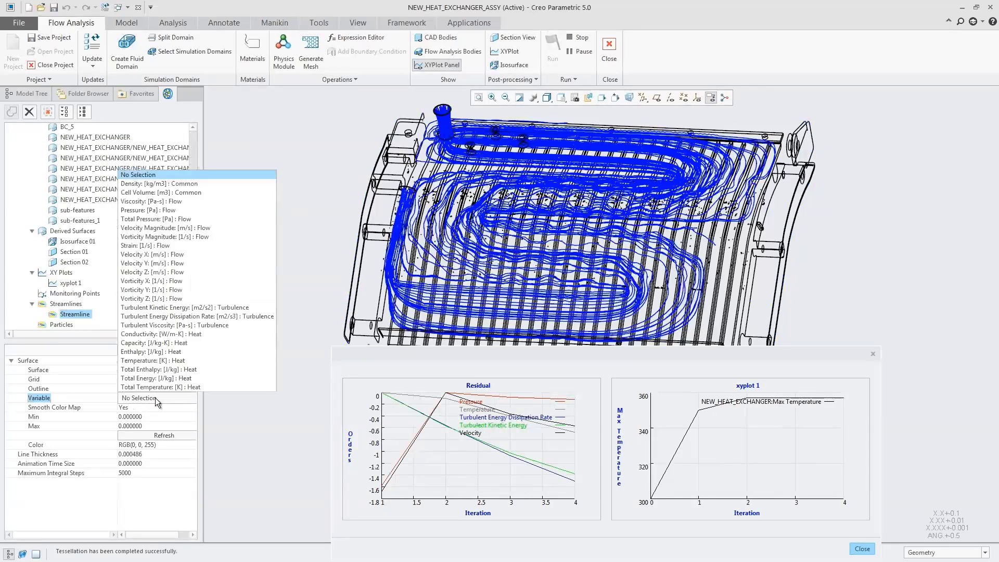
{"action": "left_click", "coordinate": [147, 361]}
{"action": "left_click", "coordinate": [159, 464]}
{"action": "type", "text": "0.0"}
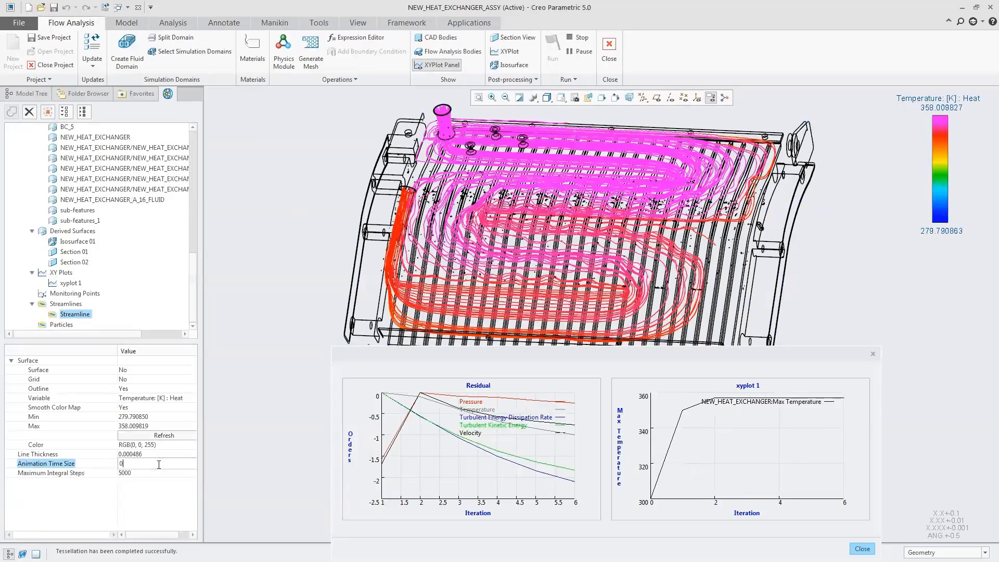
{"action": "type", "text": "3"}
{"action": "key", "text": "Return"}
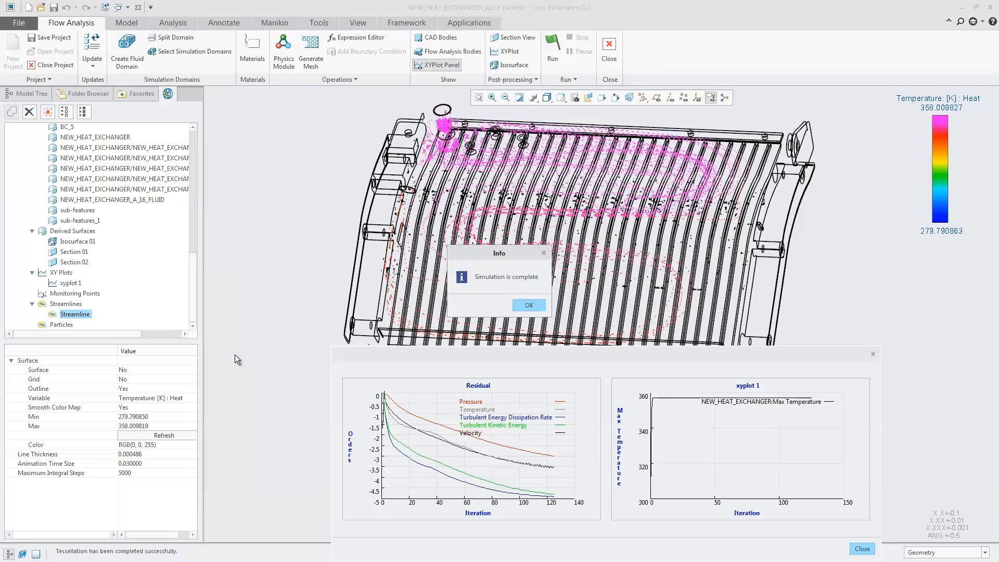
- Close the run's completion notice and plot panel, and colour the streamlines by Pressure: [Pa] : Flow
{"action": "left_click", "coordinate": [530, 304]}
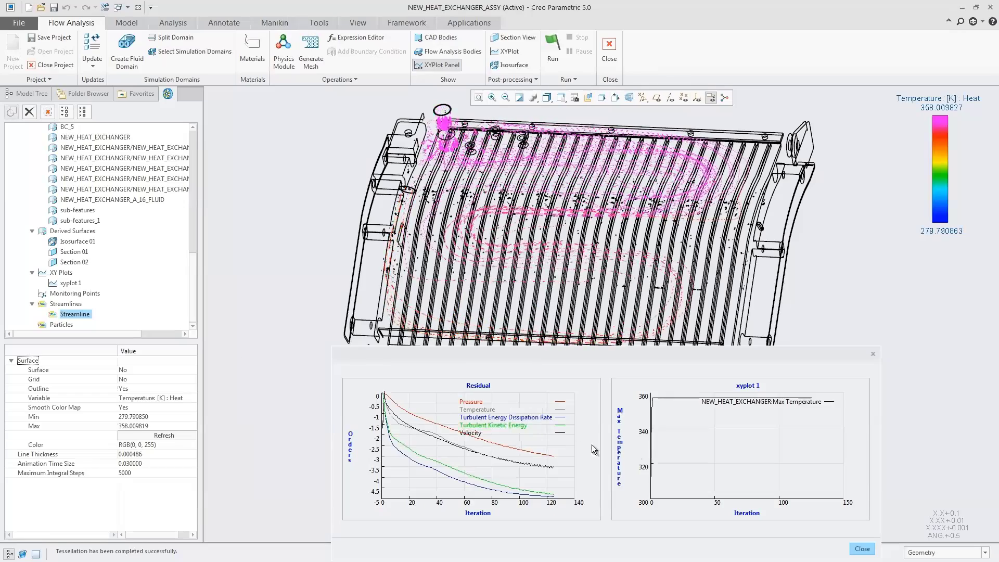
{"action": "left_click", "coordinate": [861, 549]}
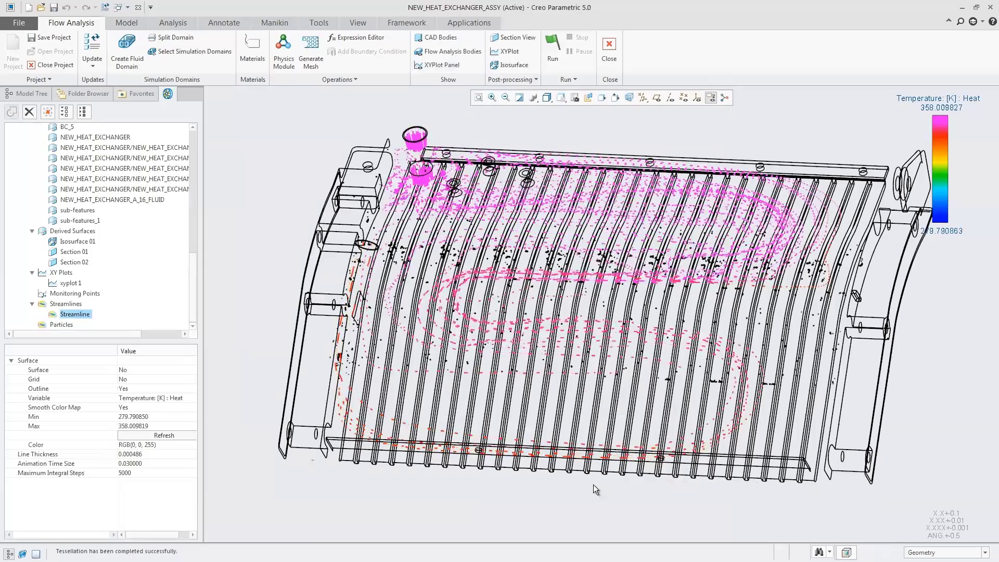
{"action": "left_click", "coordinate": [180, 396]}
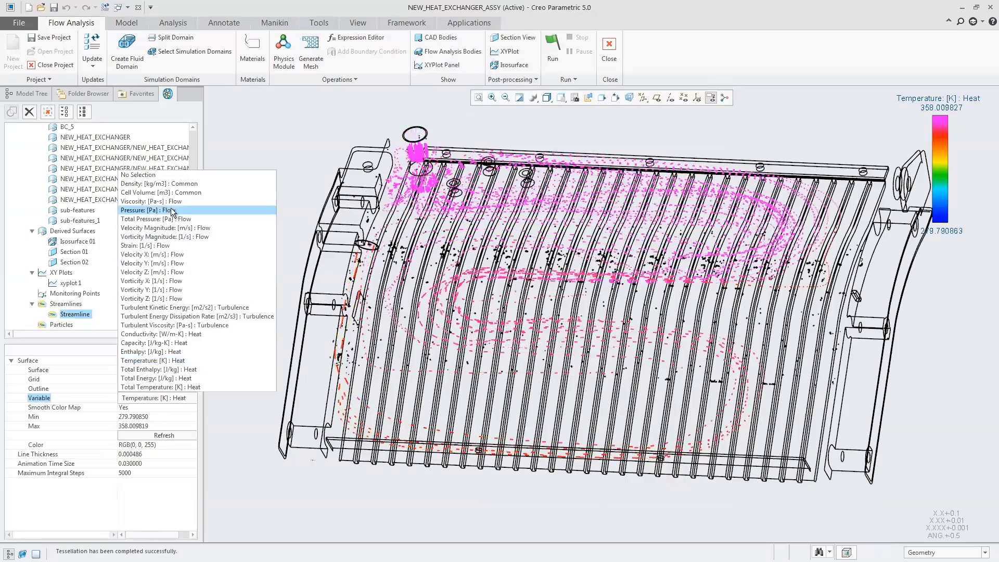
{"action": "left_click", "coordinate": [261, 211]}
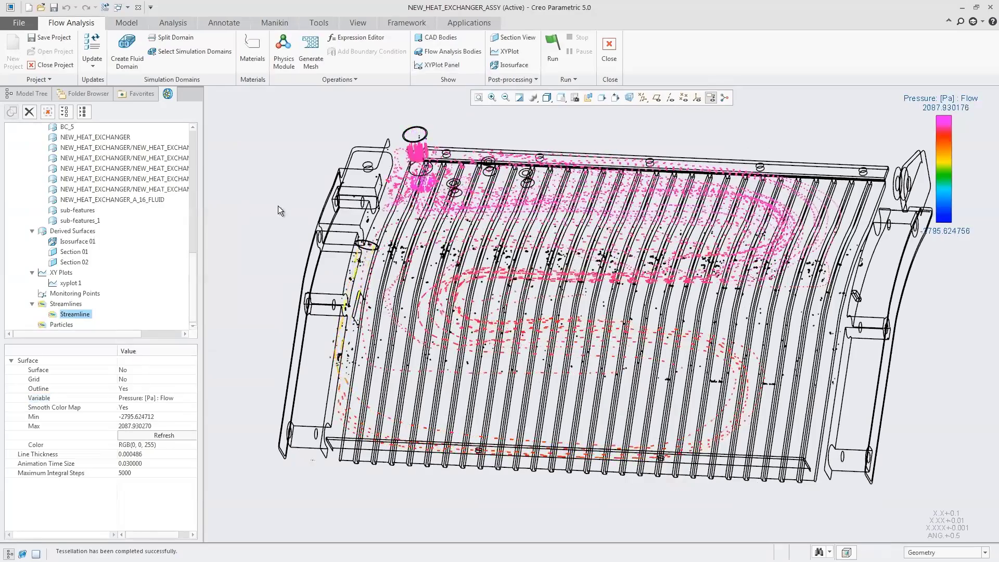
- Colour the NEW_HEAT_EXCHANGER boundary in the results by Temperature: [K] : Heat
{"action": "scroll", "coordinate": [193, 276], "scroll_direction": "up", "scroll_amount": 4}
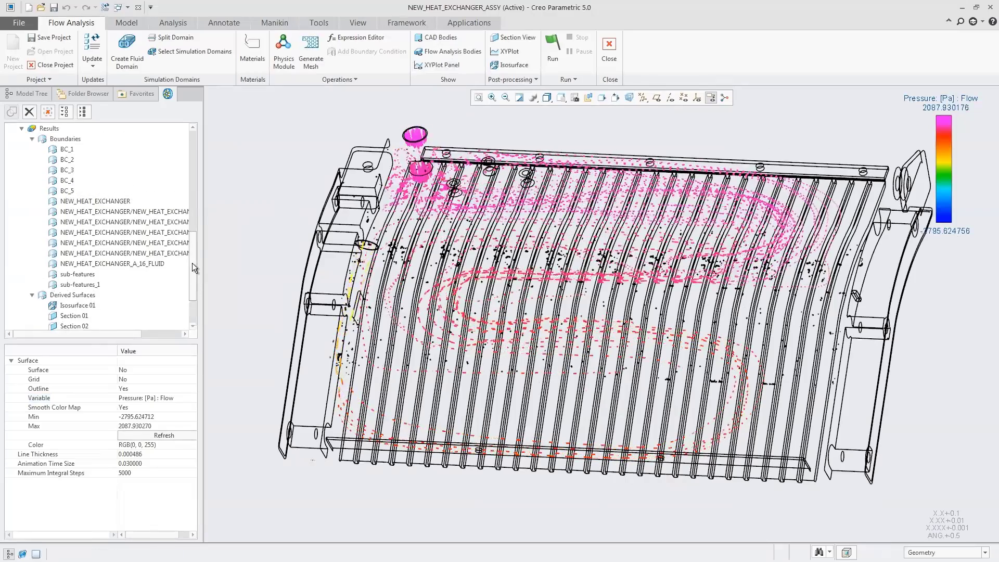
{"action": "left_click", "coordinate": [98, 201]}
{"action": "left_click", "coordinate": [145, 395]}
{"action": "left_click", "coordinate": [146, 396]}
{"action": "left_click", "coordinate": [149, 343]}
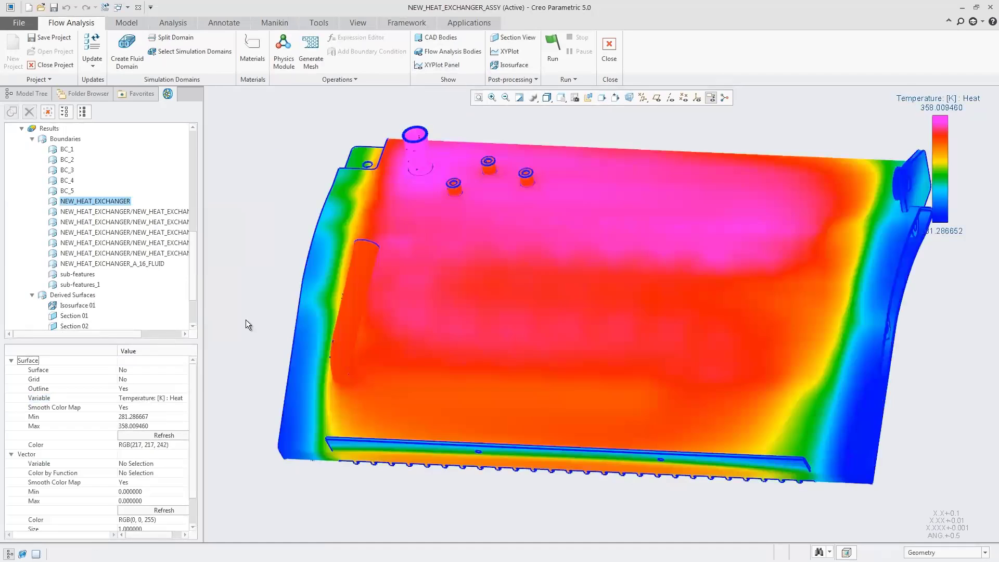
- Colour the five NEW_HEAT_EXCHANGER/NEW_HEAT_EXCHAN... result boundaries together by Temperature: [K] : Heat
{"action": "left_click", "coordinate": [156, 214]}
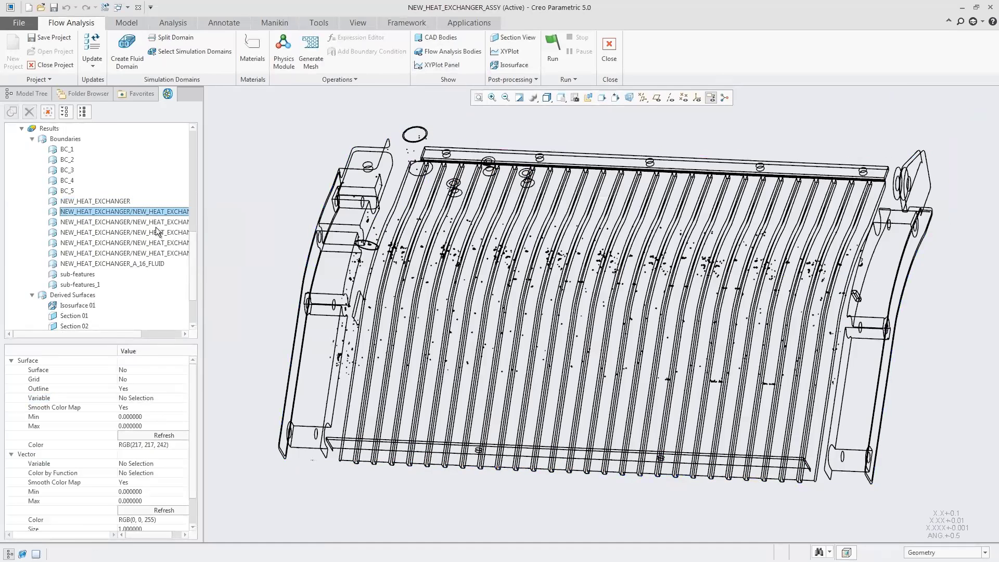
{"action": "left_click", "coordinate": [165, 253], "text": "shift"}
{"action": "left_click", "coordinate": [161, 397]}
{"action": "left_click", "coordinate": [162, 397]}
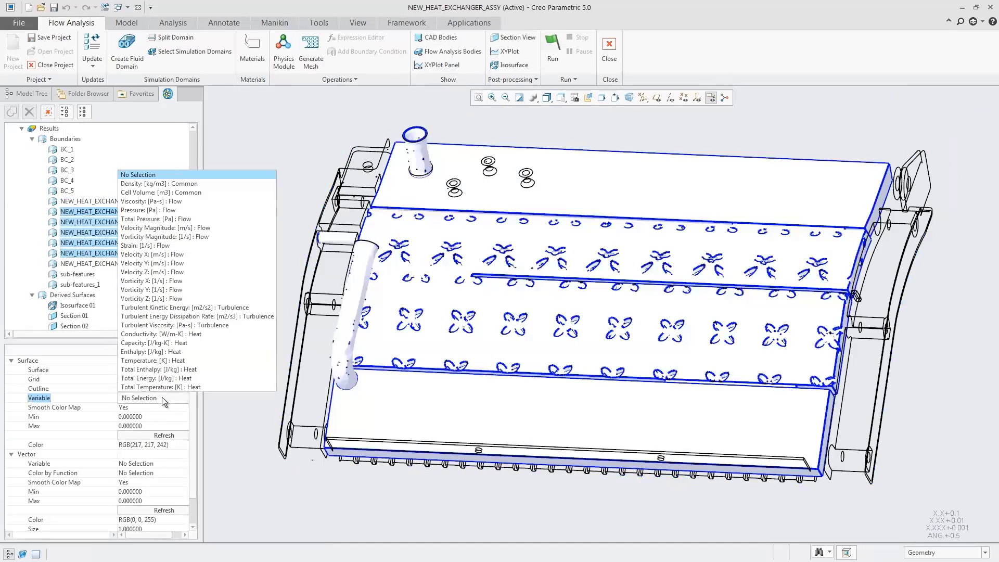
{"action": "left_click", "coordinate": [157, 361]}
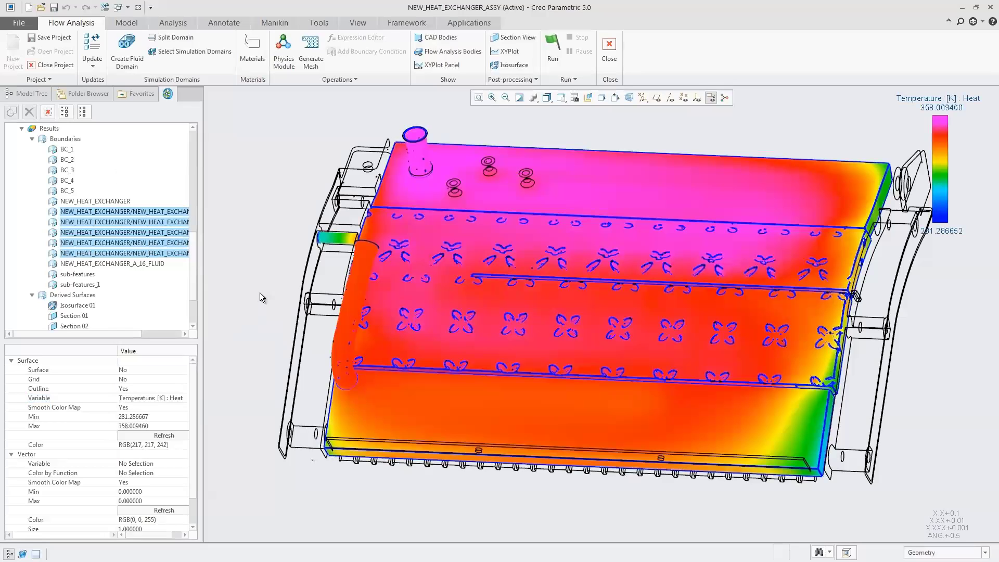